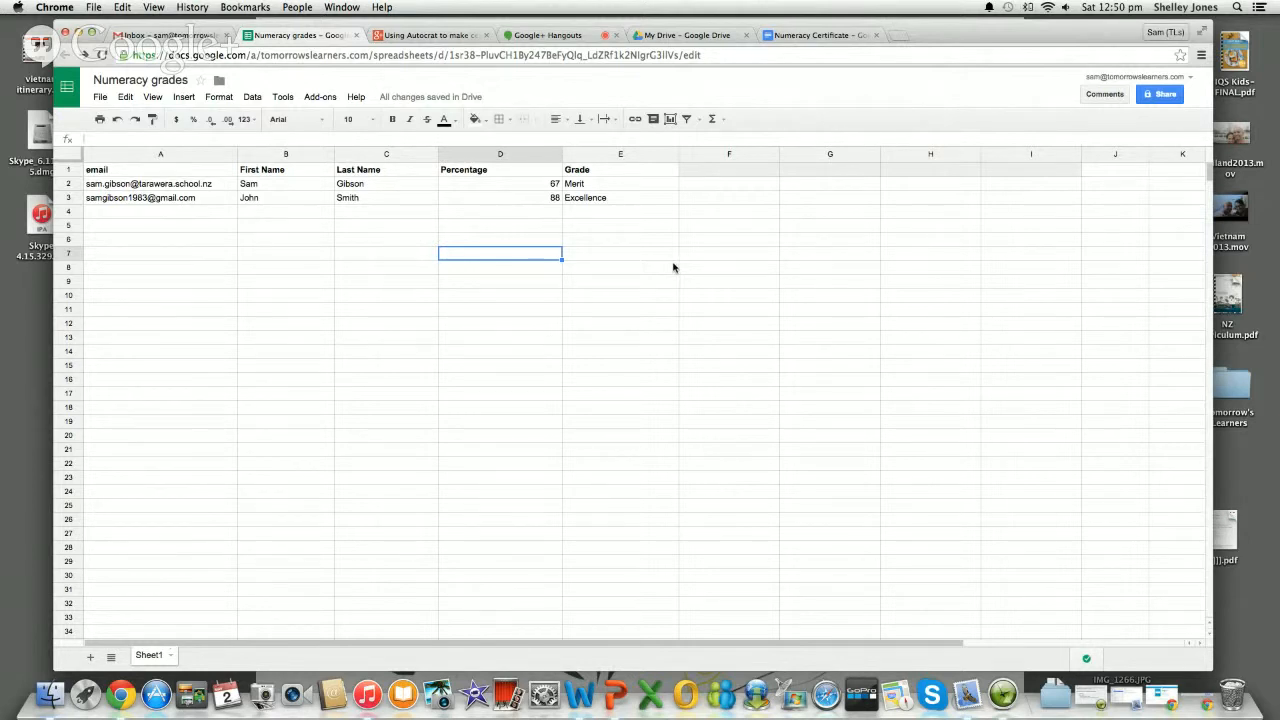
# Launch the autoCrat add-on, start a new merge job and decline the collection of the email address for bug reporting
pyautogui.click(322, 99)
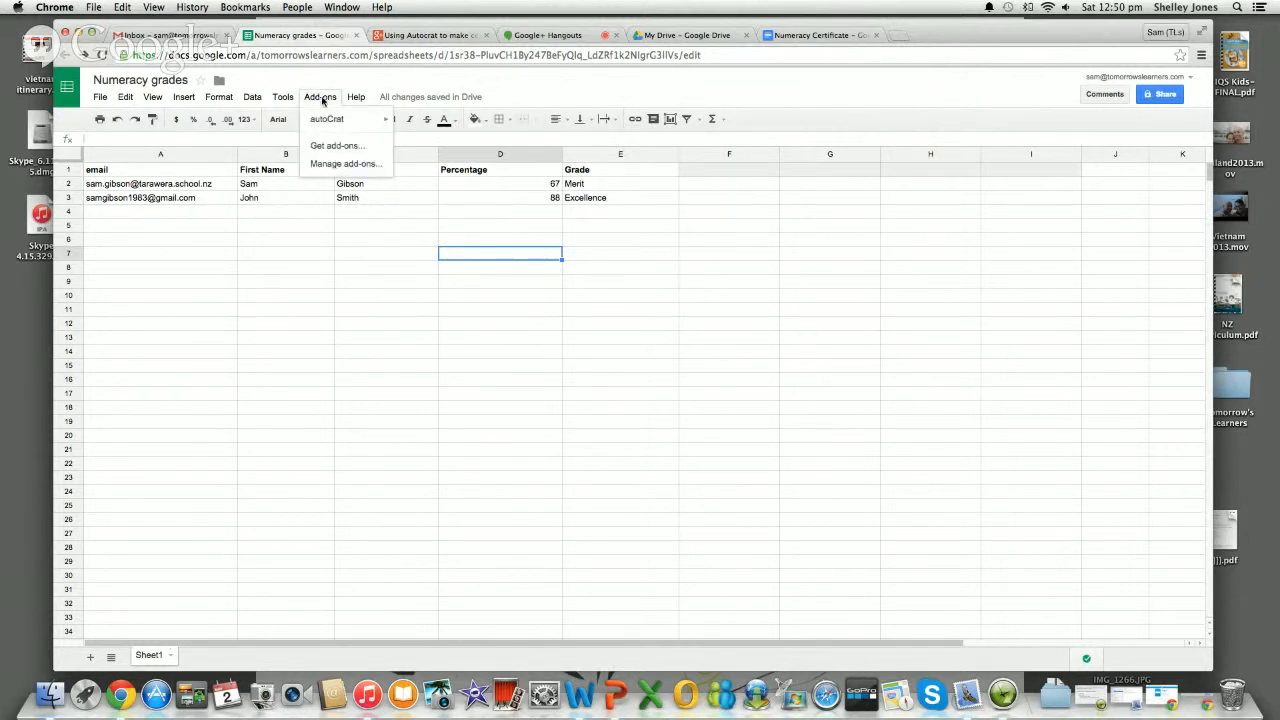
pyautogui.moveTo(331, 125)
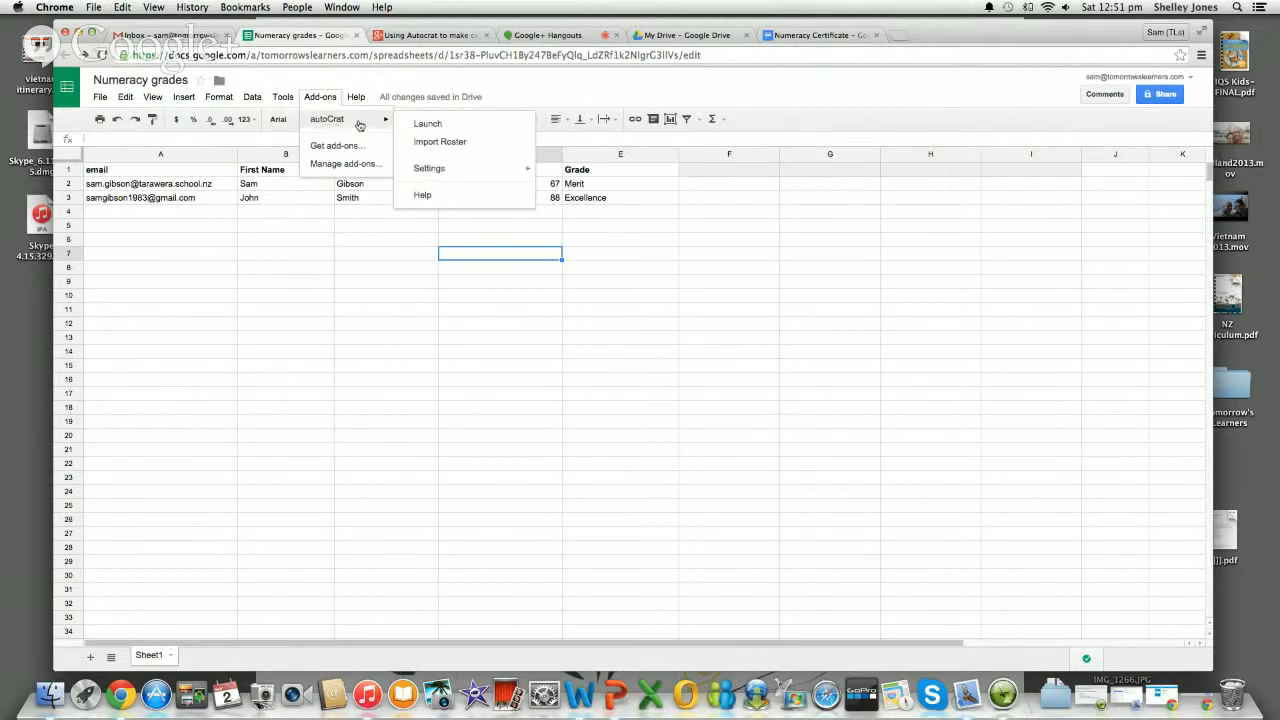
pyautogui.click(430, 125)
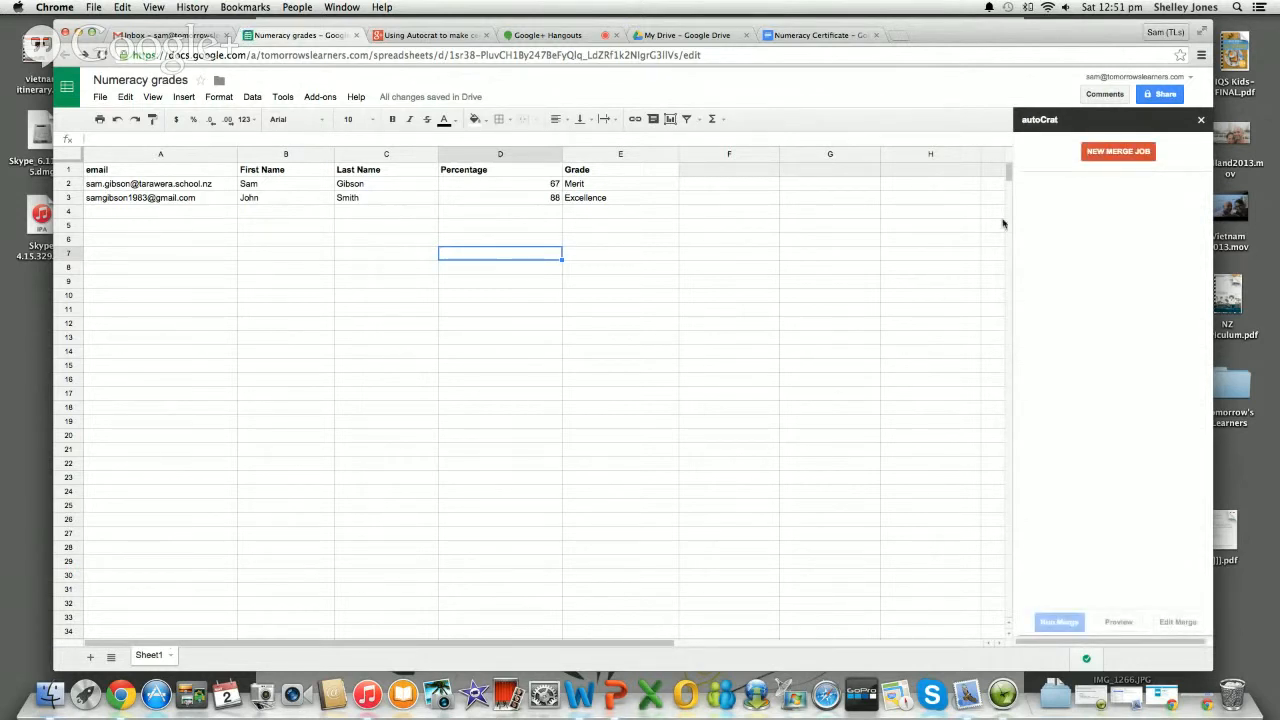
pyautogui.click(1121, 156)
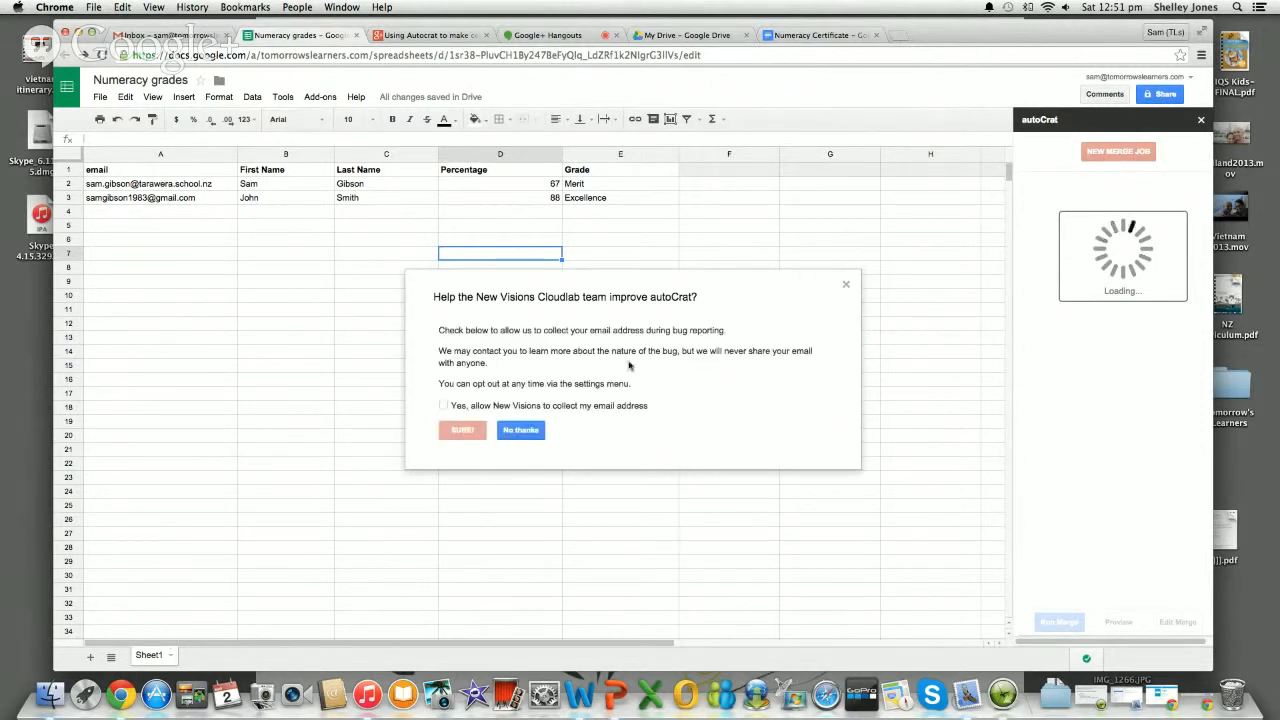
pyautogui.click(520, 430)
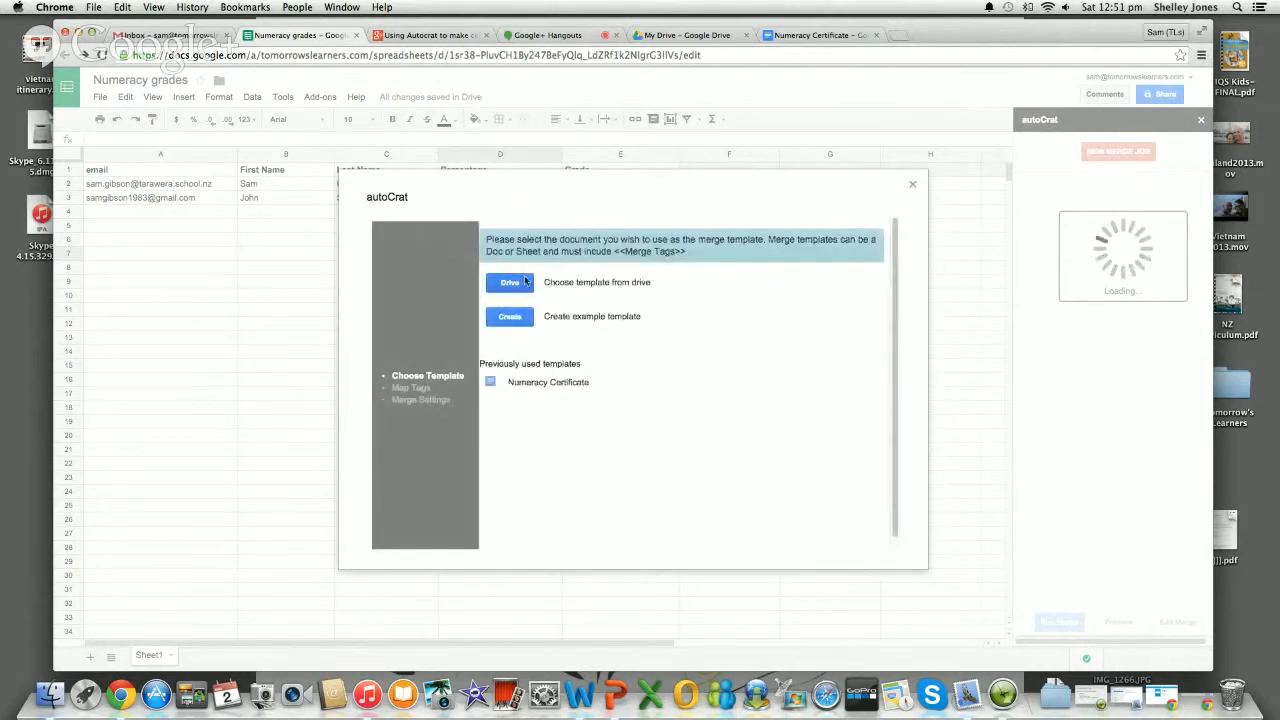
# Choose the Numeracy Certificate document from Drive as the merge template and name the merge job Numeracy Certificates
pyautogui.click(510, 284)
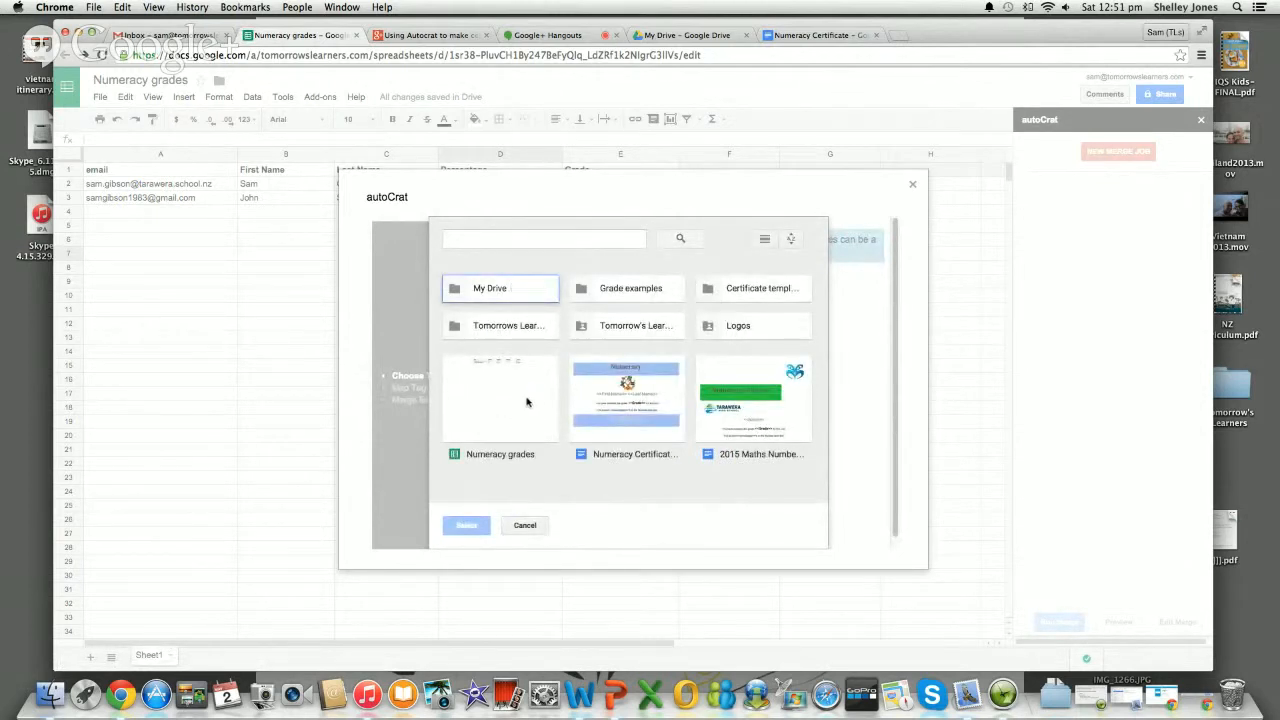
pyautogui.click(626, 397)
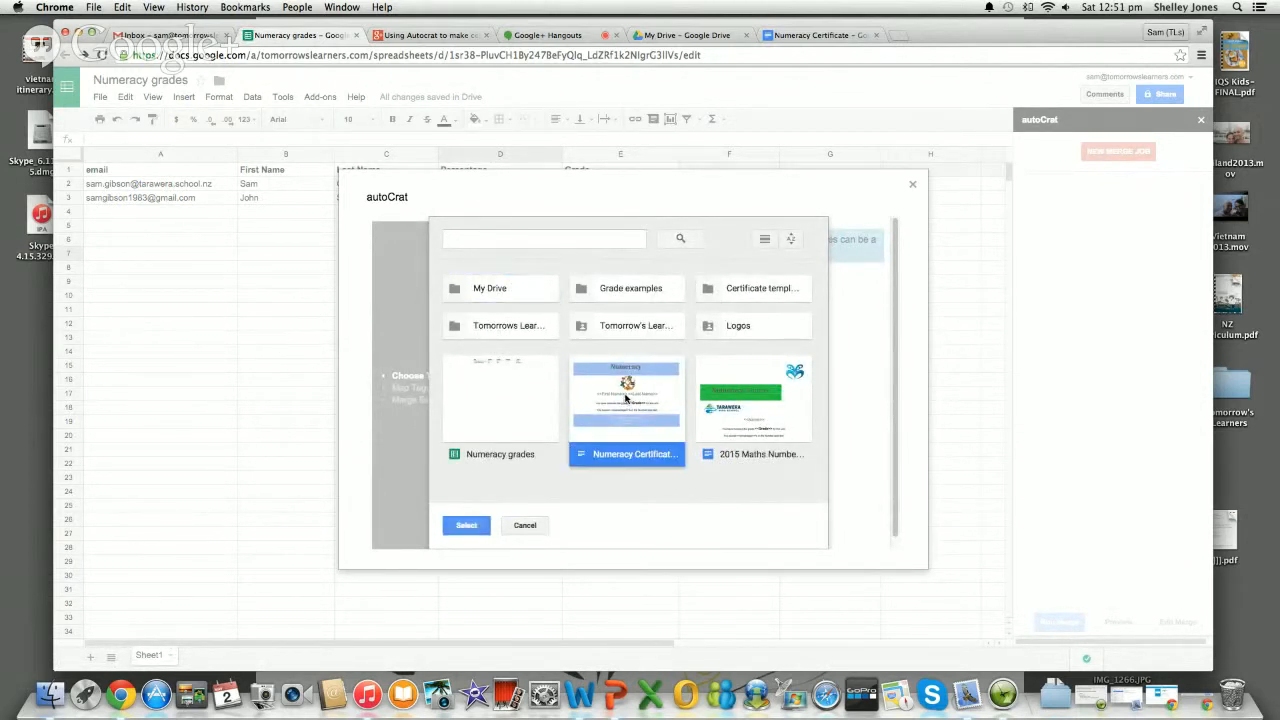
pyautogui.click(464, 525)
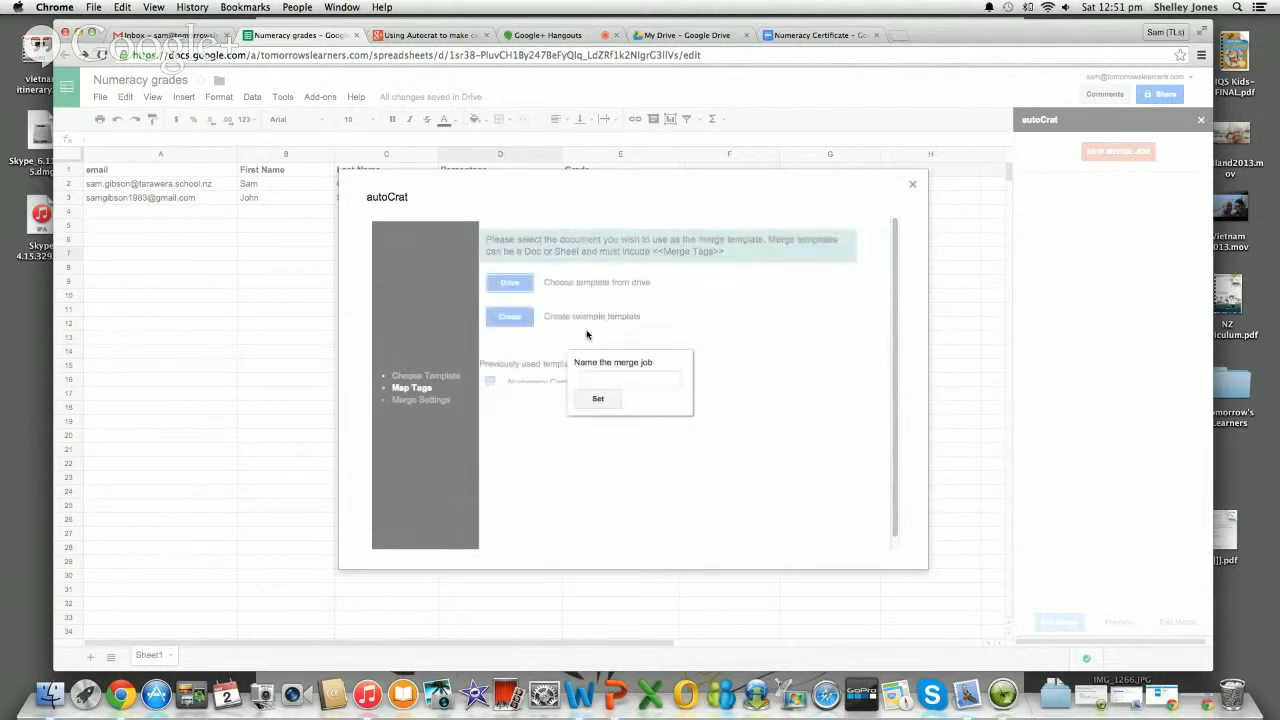
pyautogui.click(612, 376)
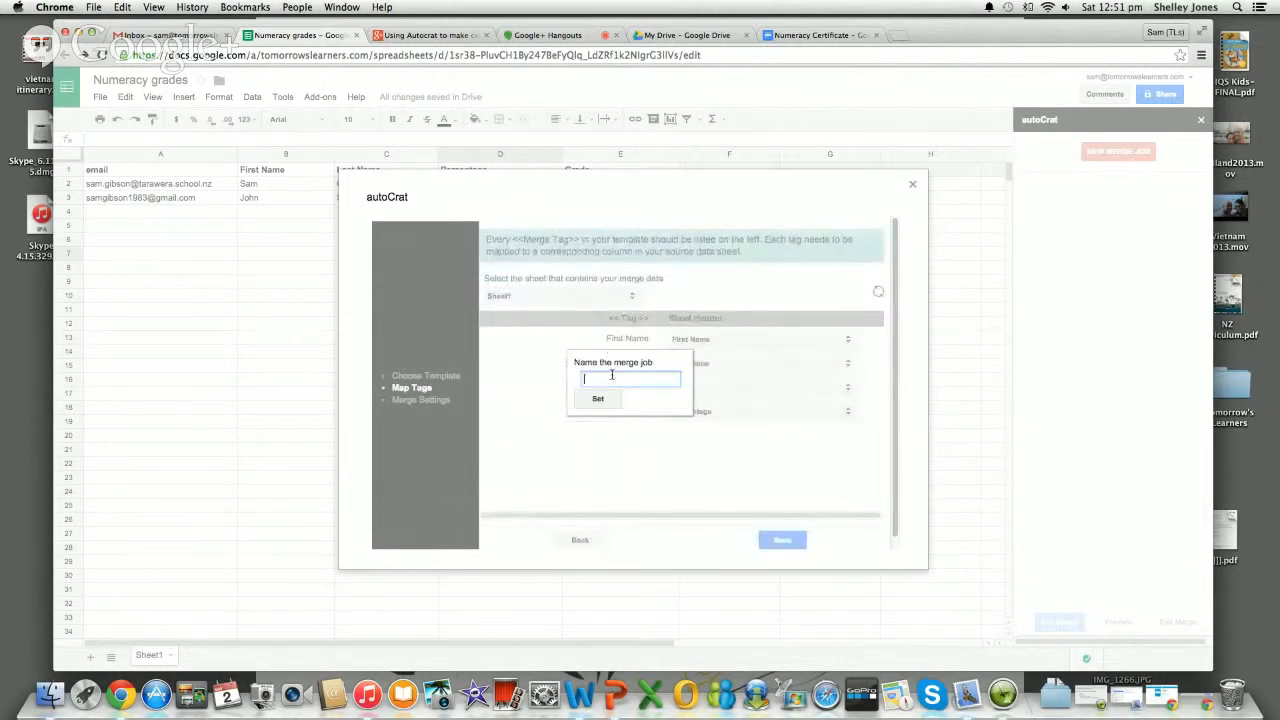
pyautogui.write('Numeracy Certificates')
pyautogui.click(598, 400)
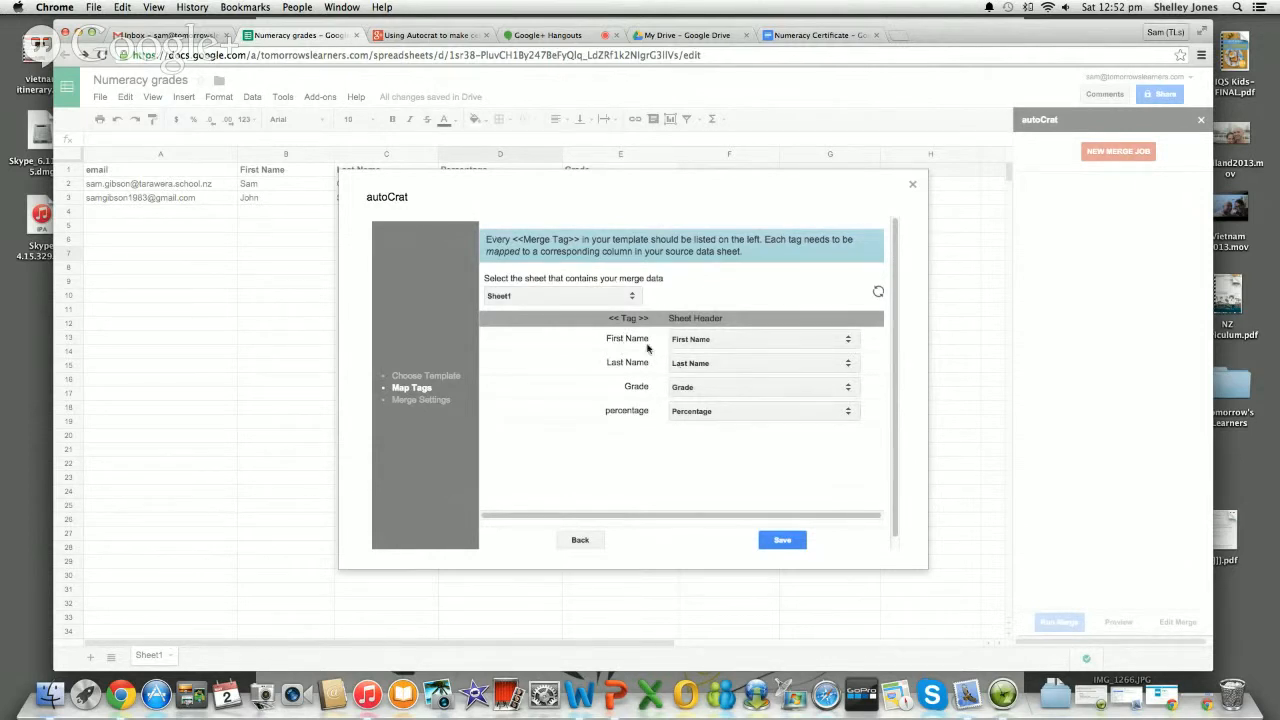
# Keep the First Name tag mapped to the First Name column and save the tag mapping
pyautogui.click(848, 340)
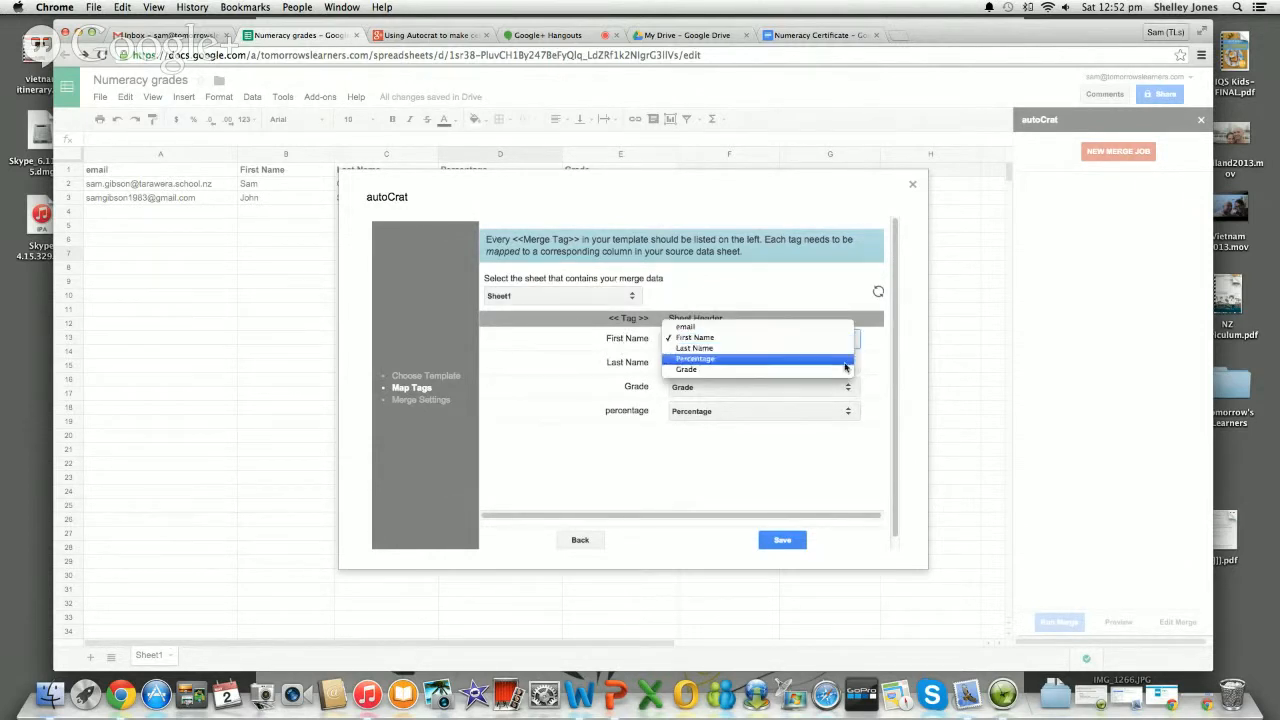
pyautogui.click(840, 341)
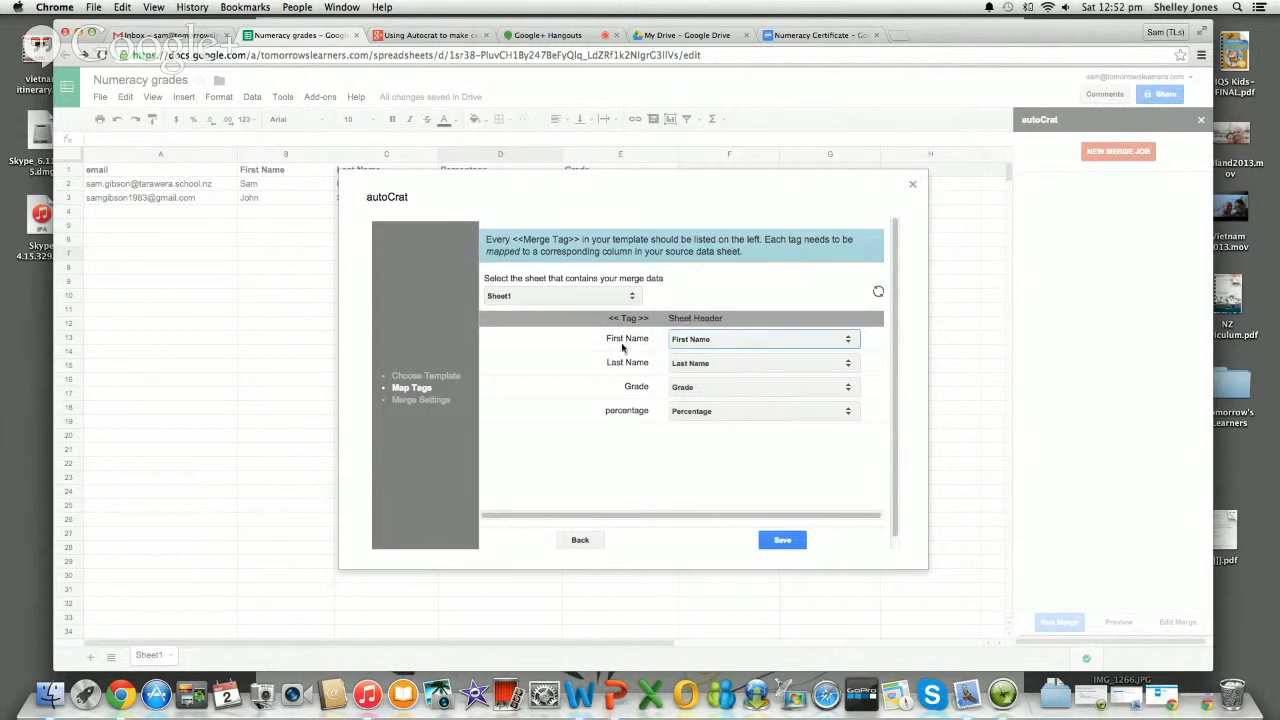
pyautogui.click(782, 541)
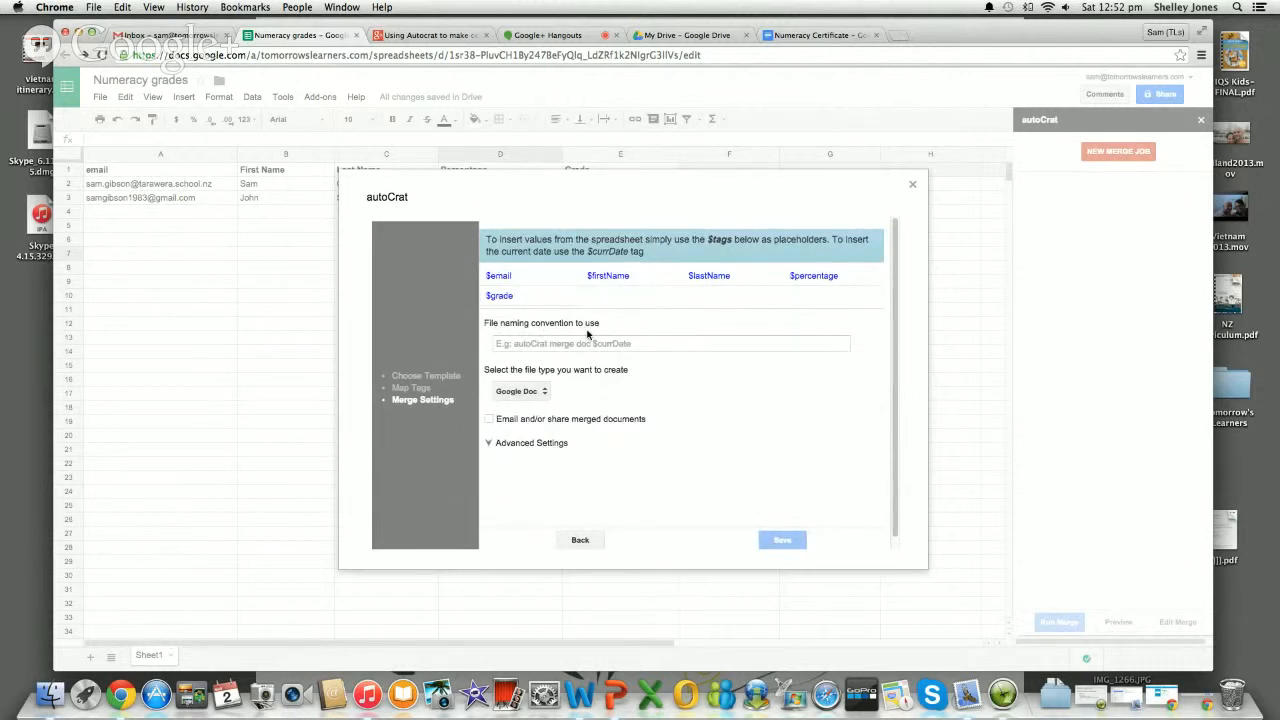
# Set the file naming convention to "Numeracy Certificate $firstName", copying the $firstName tag from the list of placeholders
pyautogui.click(548, 344)
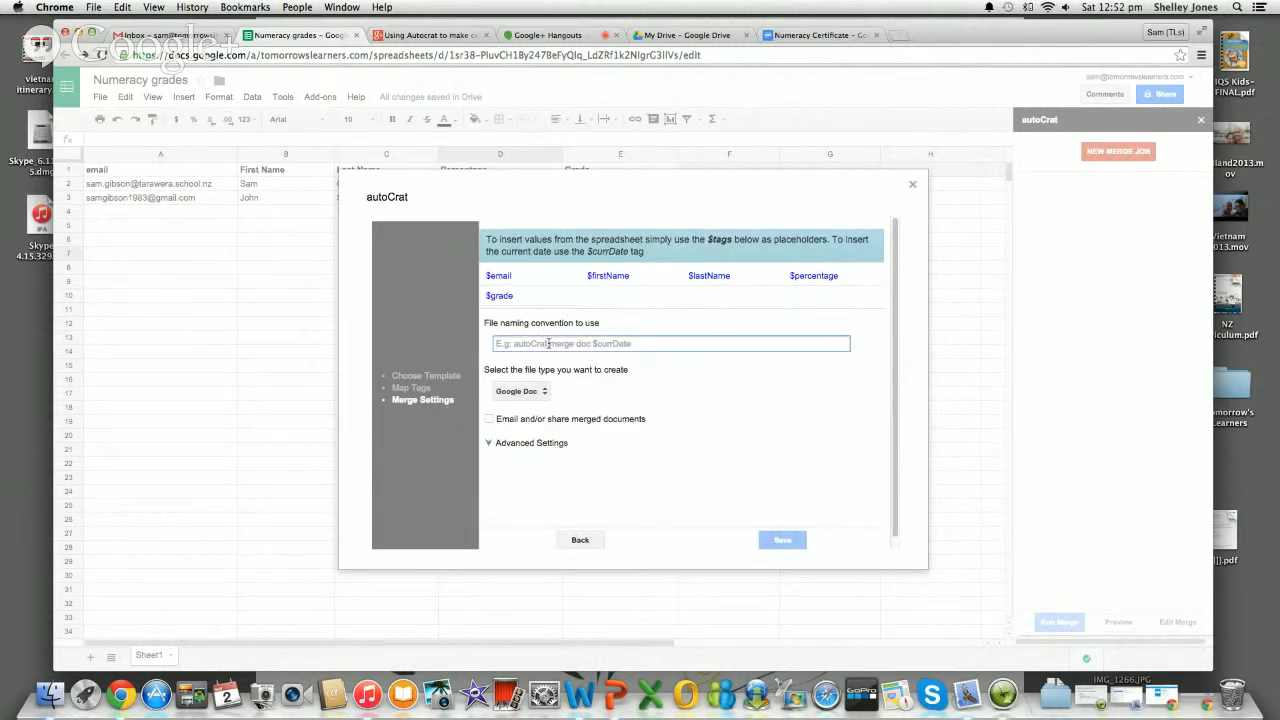
pyautogui.write('Numeracy')
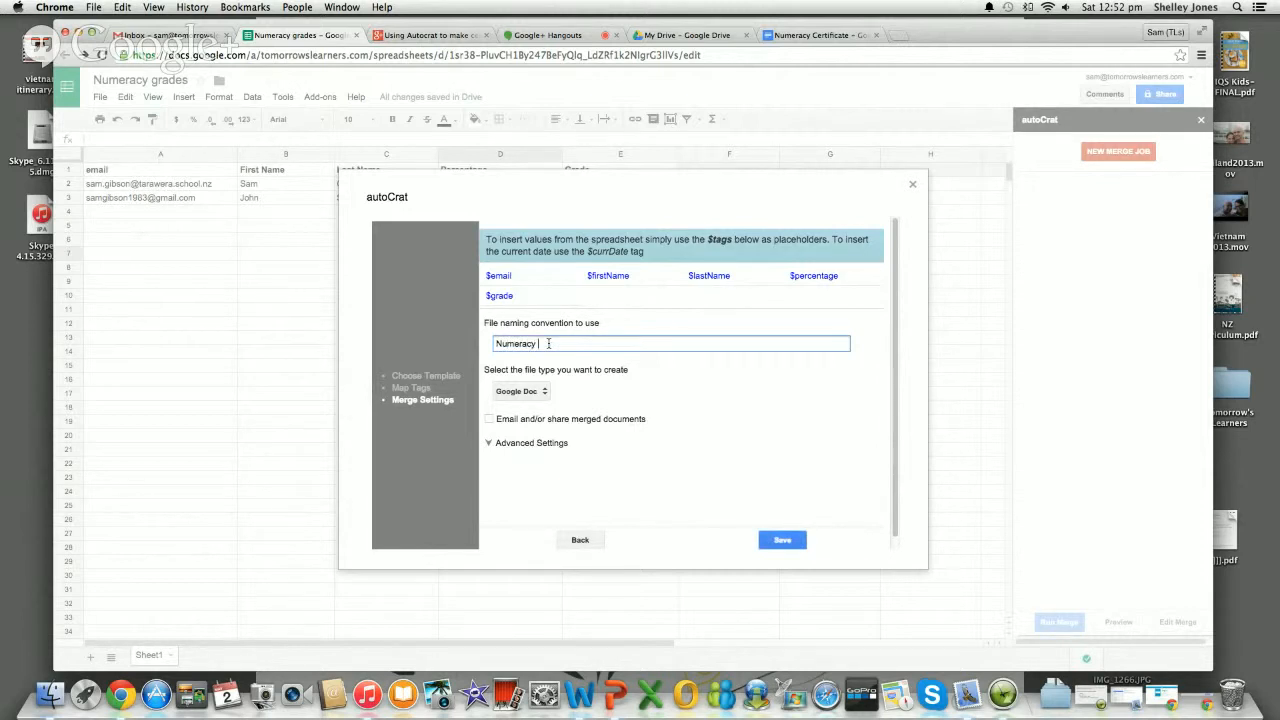
pyautogui.write(' Certificatefi')
pyautogui.press('BackSpace')
pyautogui.moveTo(633, 281); pyautogui.dragTo(597, 277)
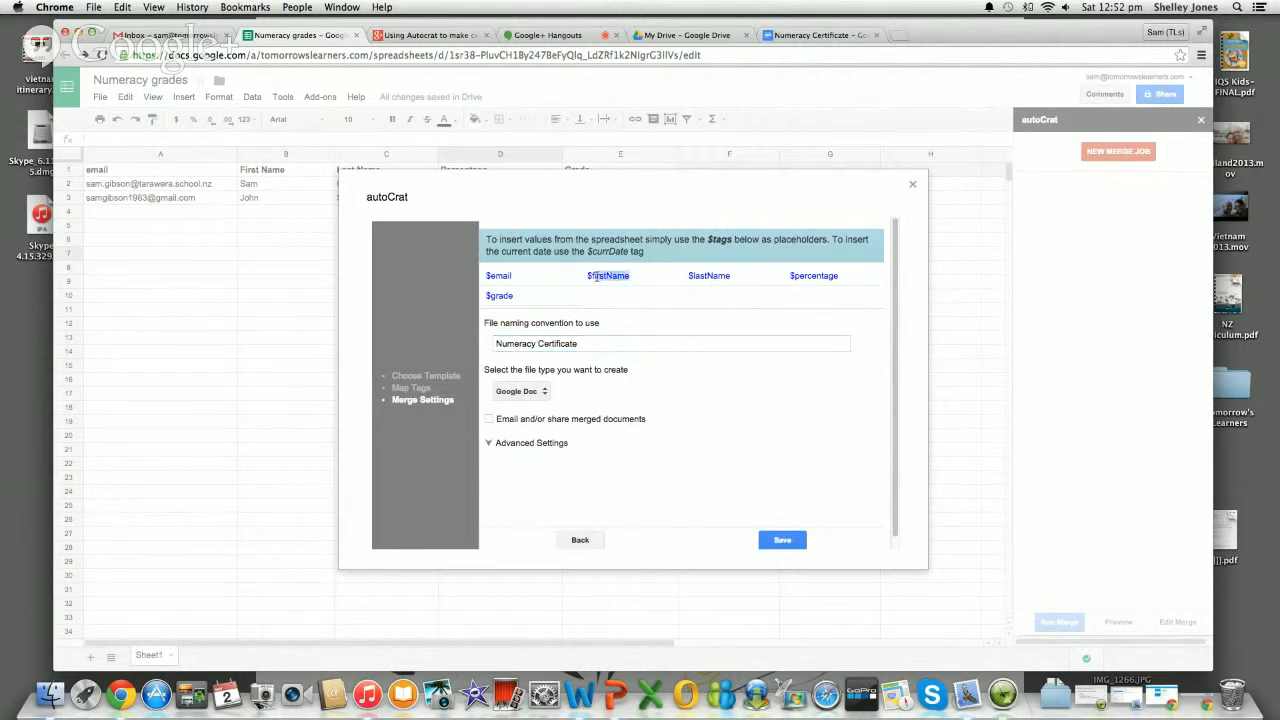
pyautogui.rightClick(600, 277)
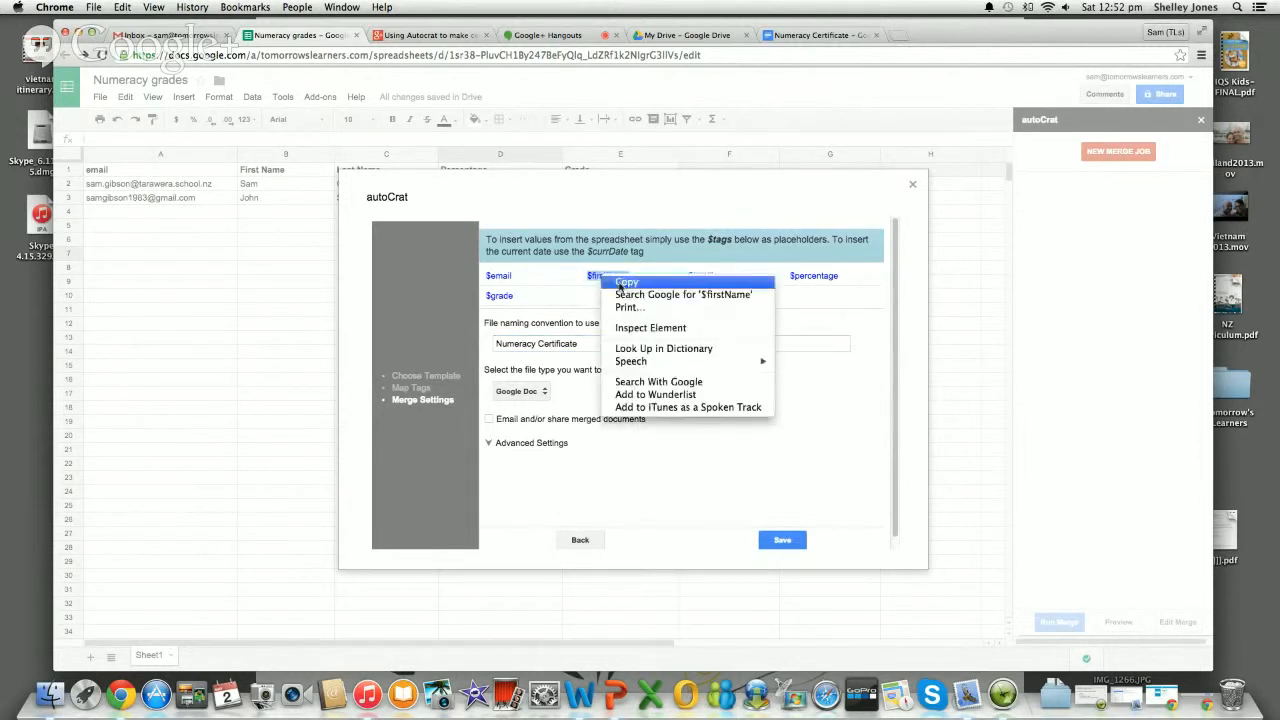
pyautogui.click(624, 283)
pyautogui.click(587, 343)
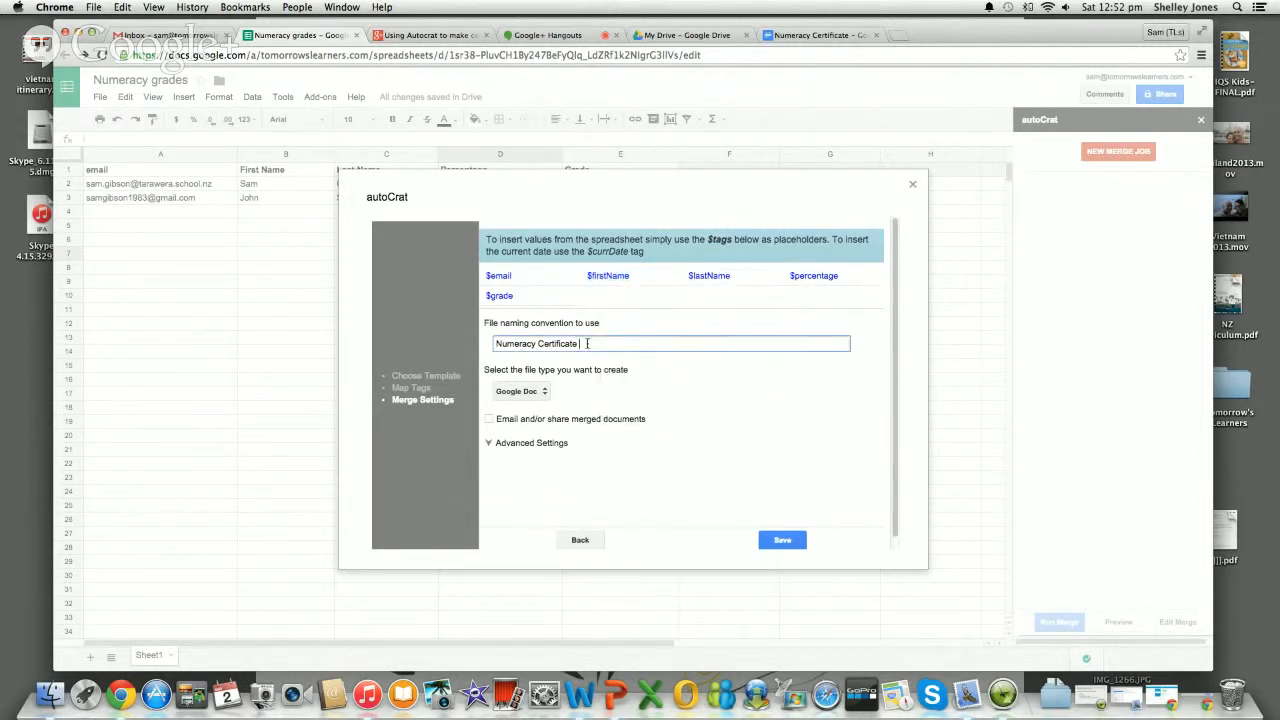
pyautogui.rightClick(587, 343)
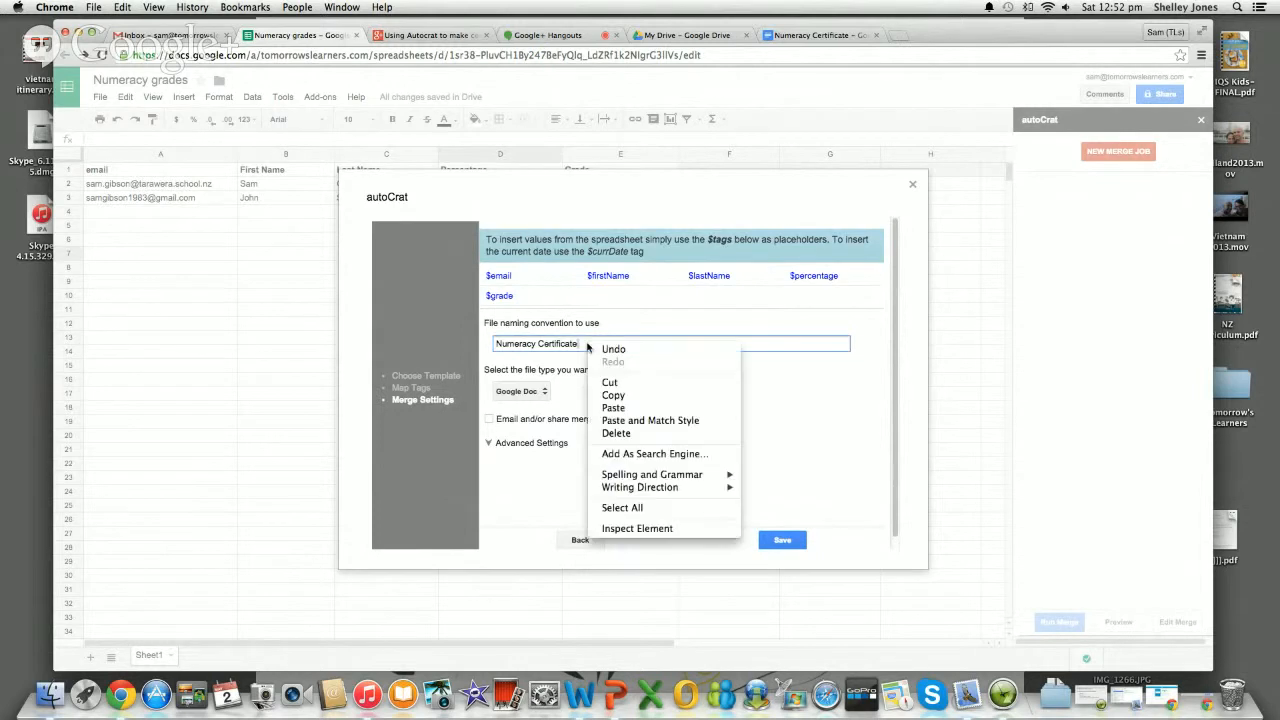
pyautogui.click(614, 408)
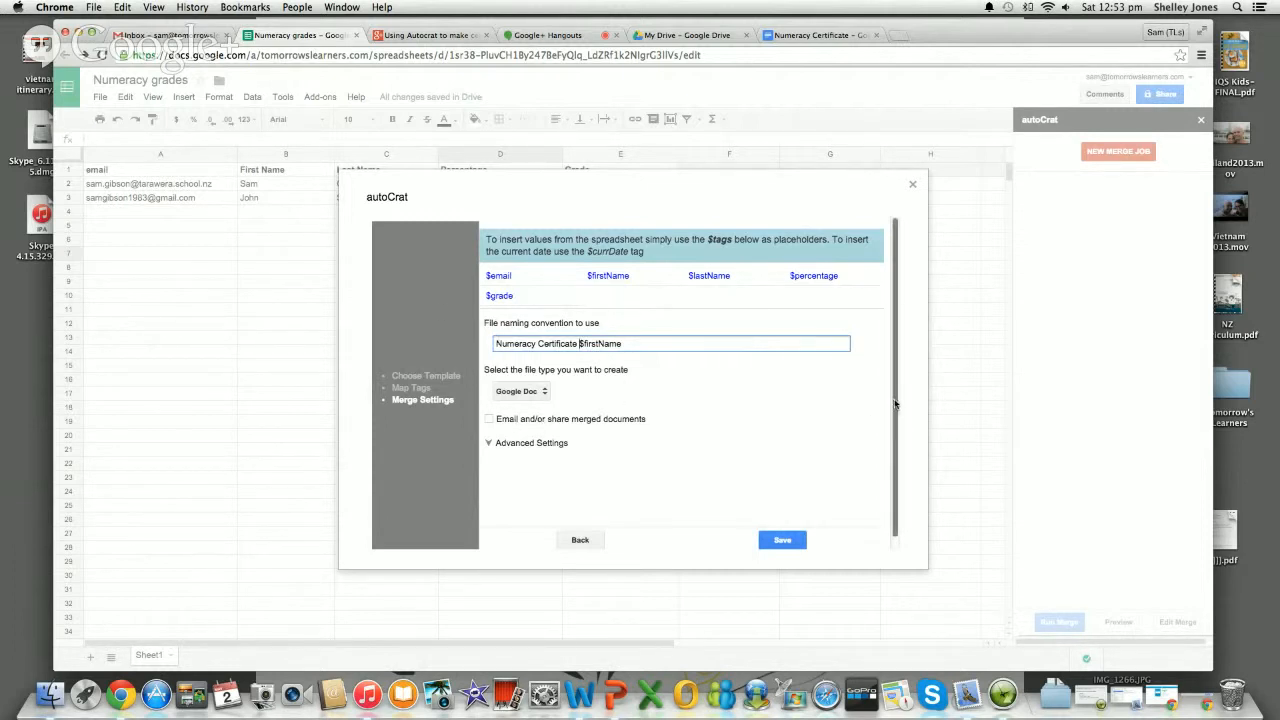
# Keep Google Doc as the file type for the merged documents
pyautogui.scroll(-1, 895, 403)
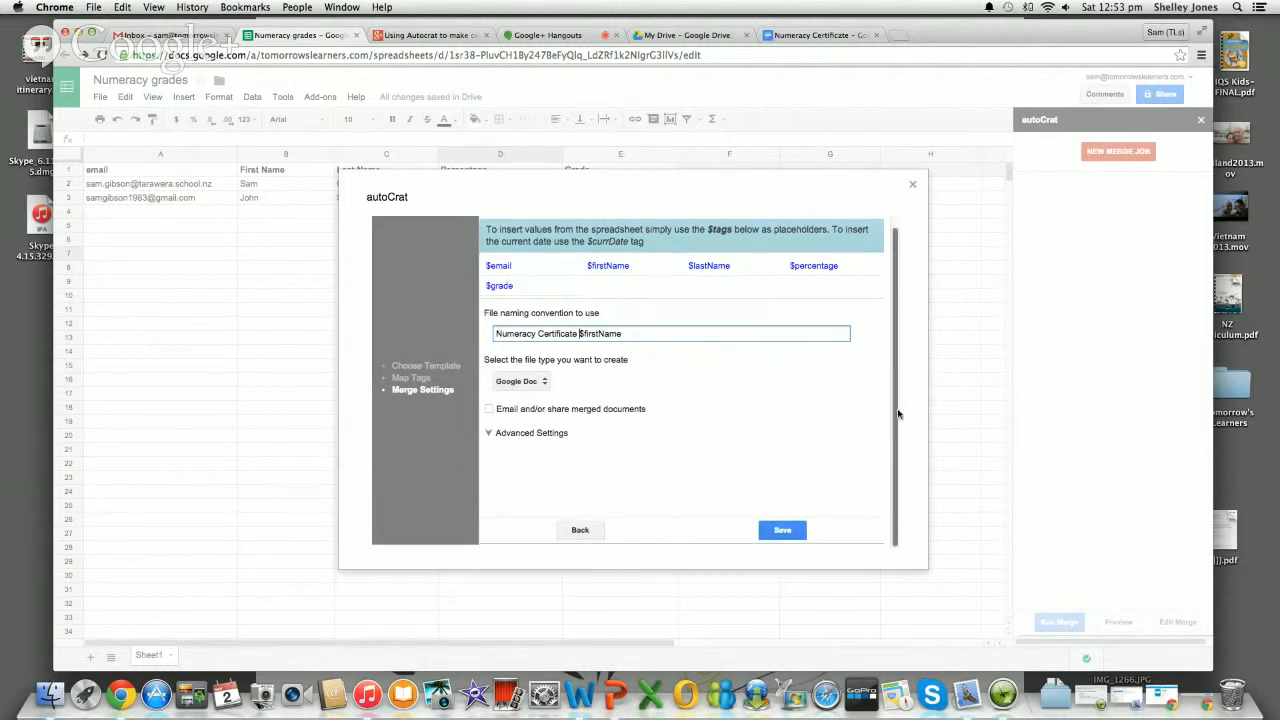
pyautogui.click(543, 384)
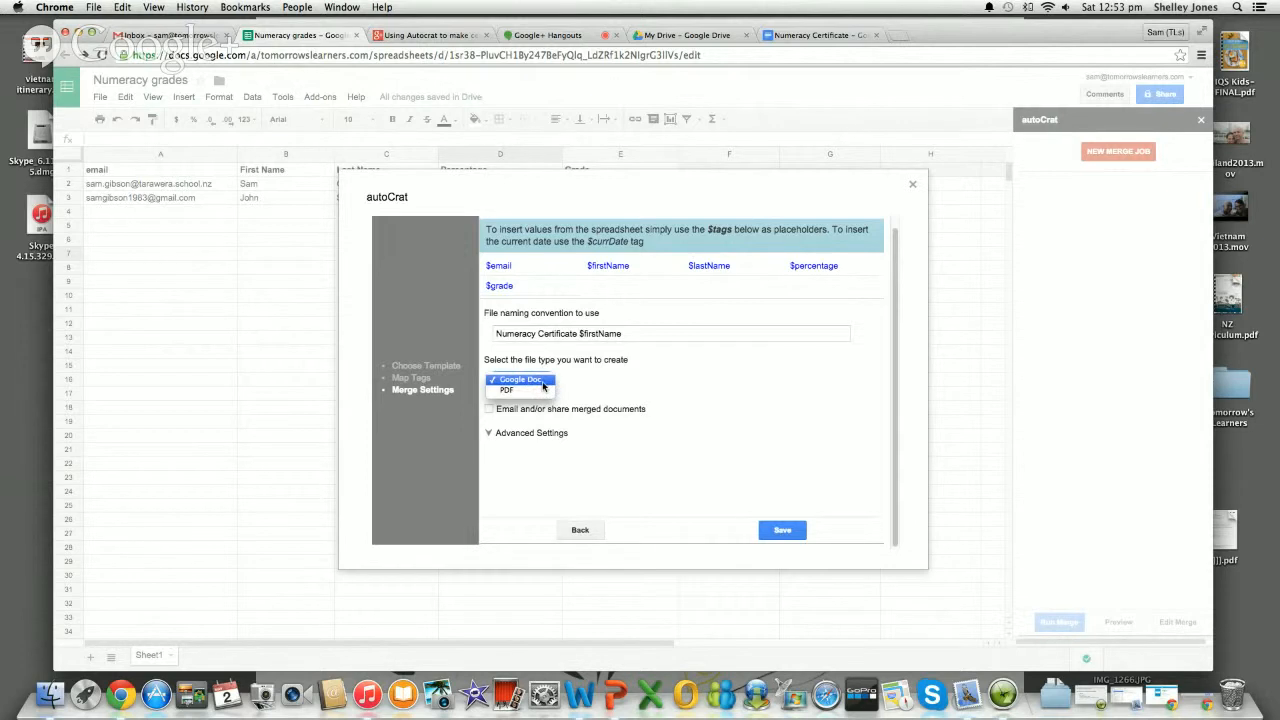
pyautogui.click(543, 384)
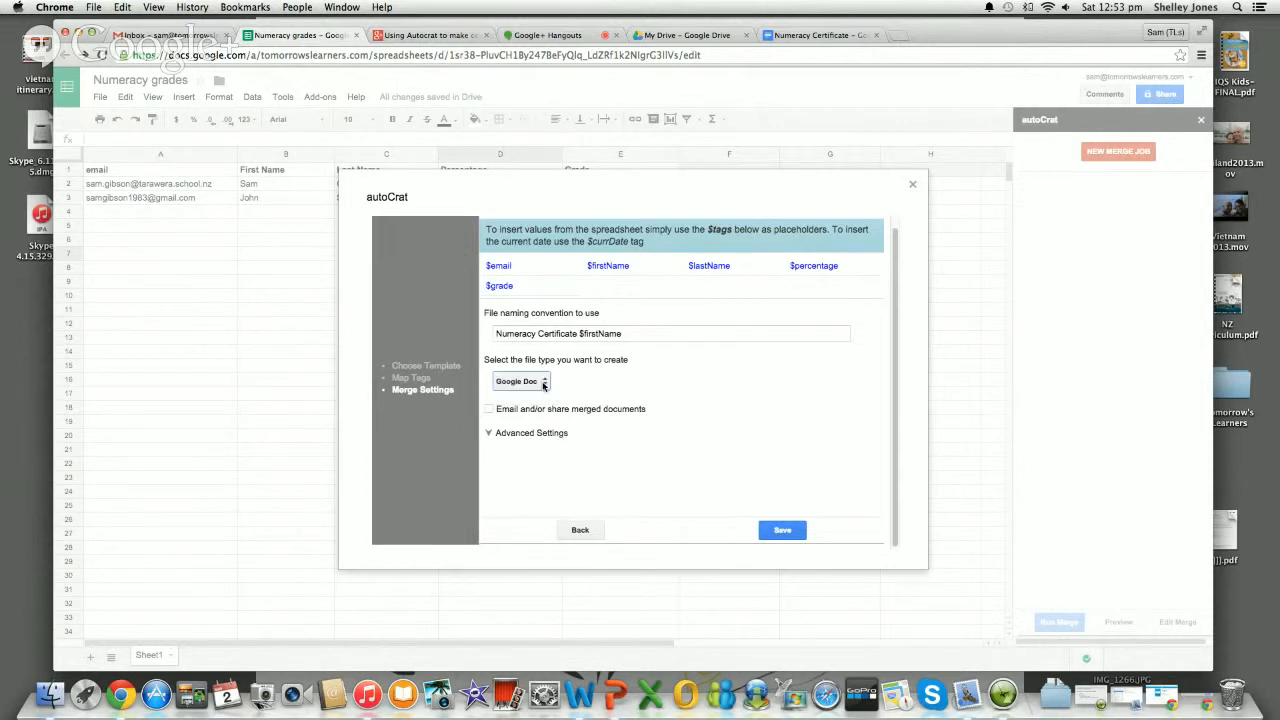
# Enable emailing and sharing of the merged documents and use the copied $email tag as the recipient address
pyautogui.click(489, 410)
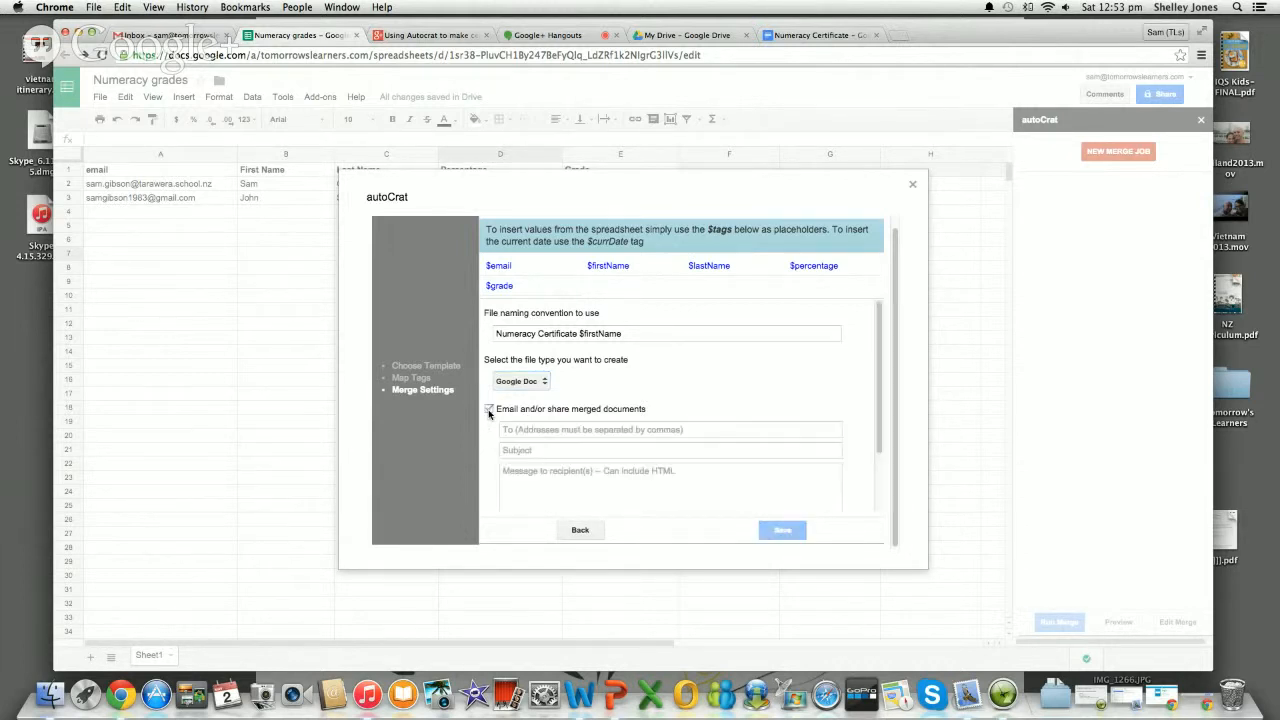
pyautogui.scroll(-2, 499, 418)
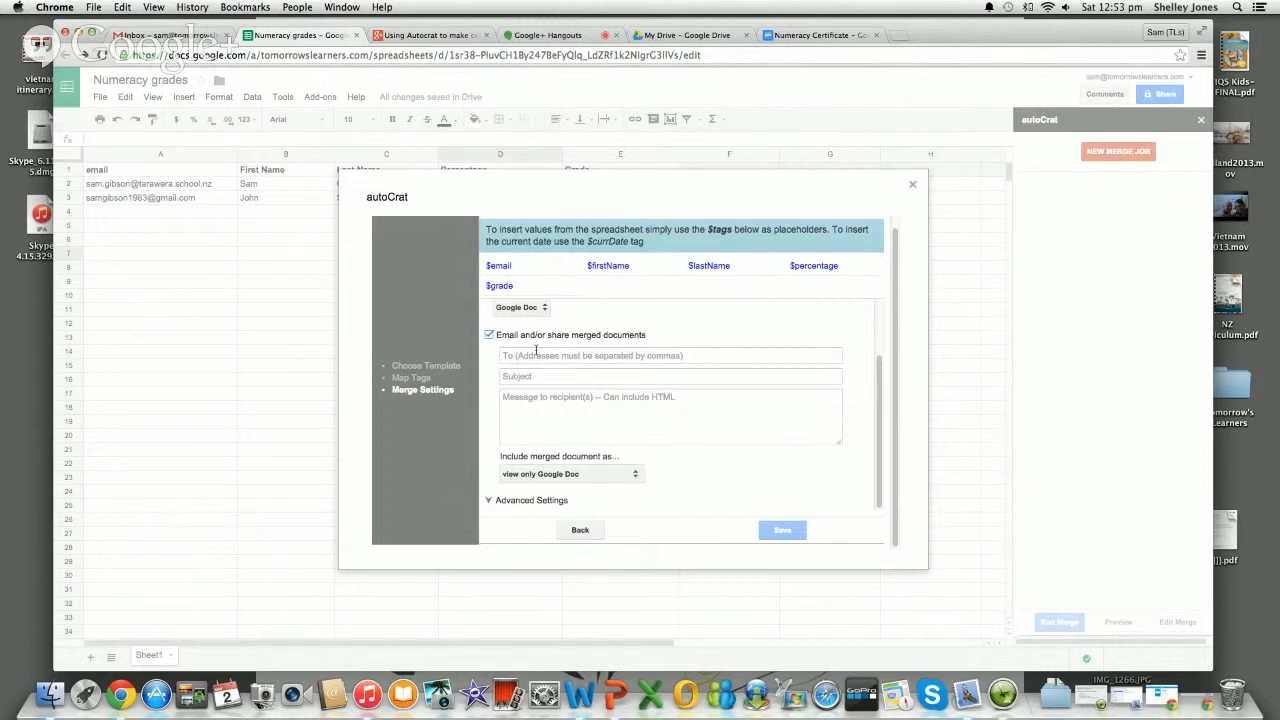
pyautogui.moveTo(505, 265); pyautogui.dragTo(486, 266)
pyautogui.rightClick(492, 266)
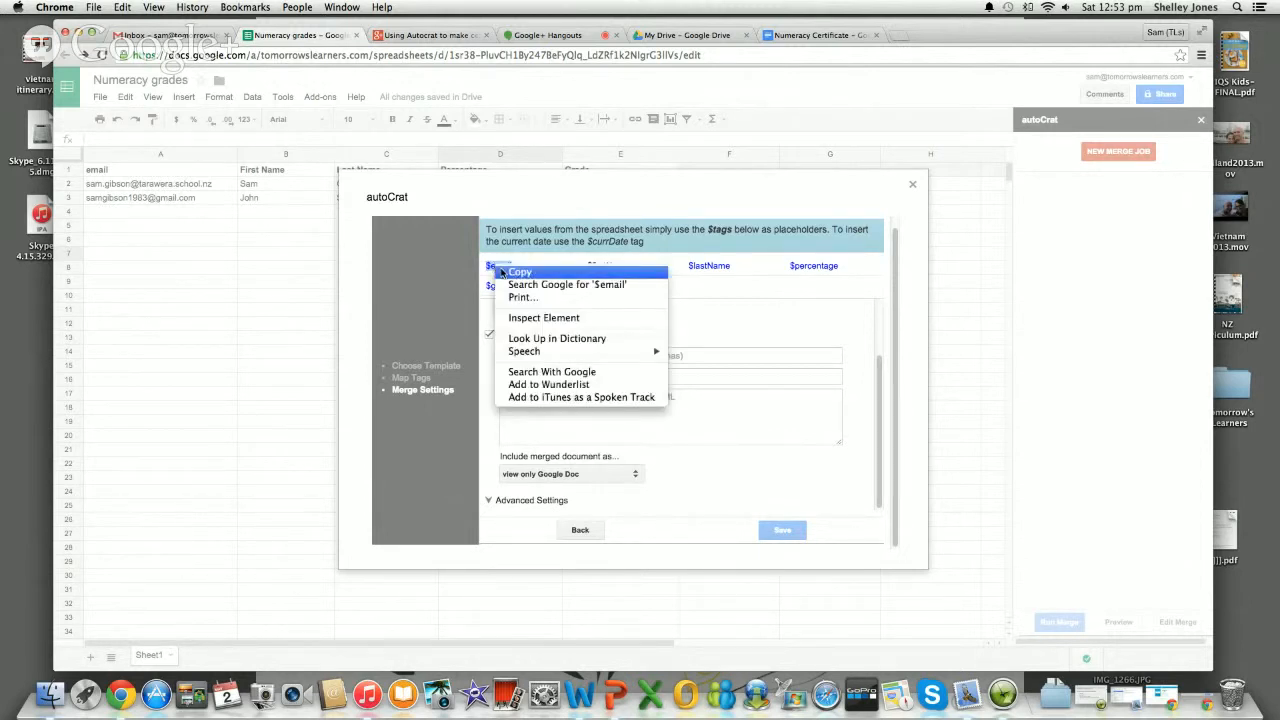
pyautogui.click(501, 270)
pyautogui.click(513, 360)
pyautogui.rightClick(513, 360)
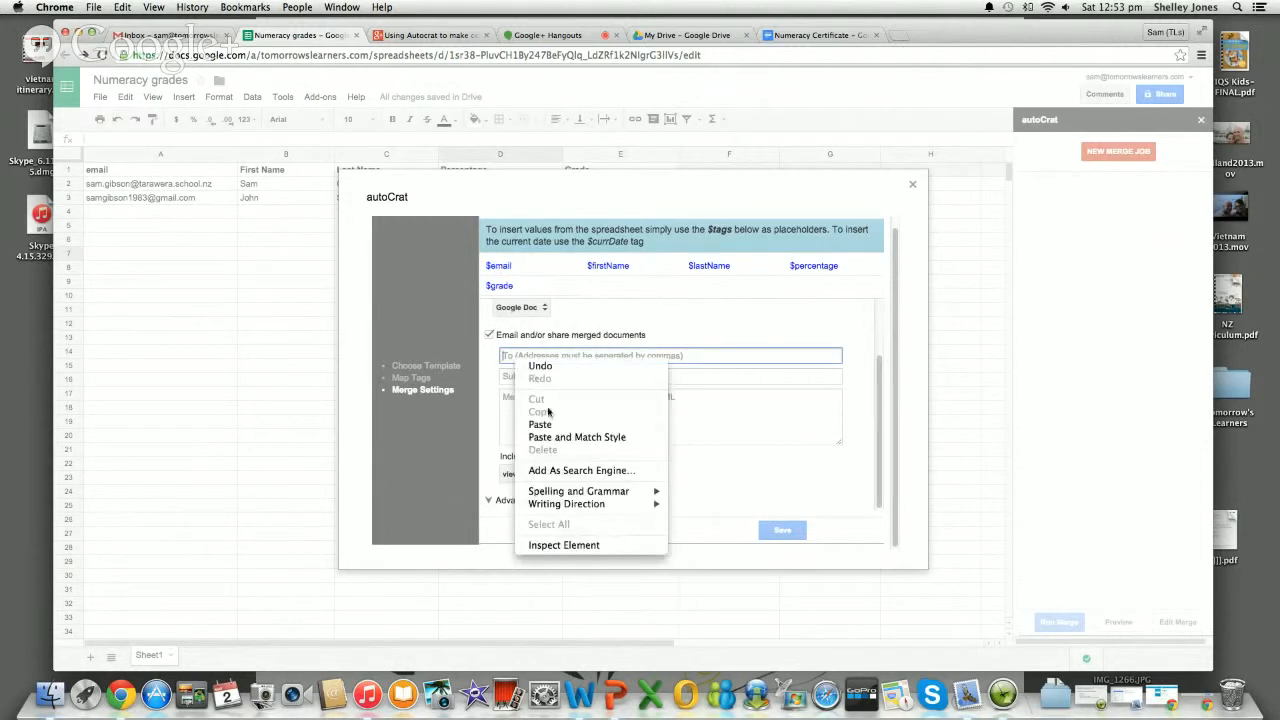
pyautogui.click(545, 427)
# Set the email subject to "Numeracy Certificates" and keep the merged document included as a view only Google Doc
pyautogui.click(539, 376)
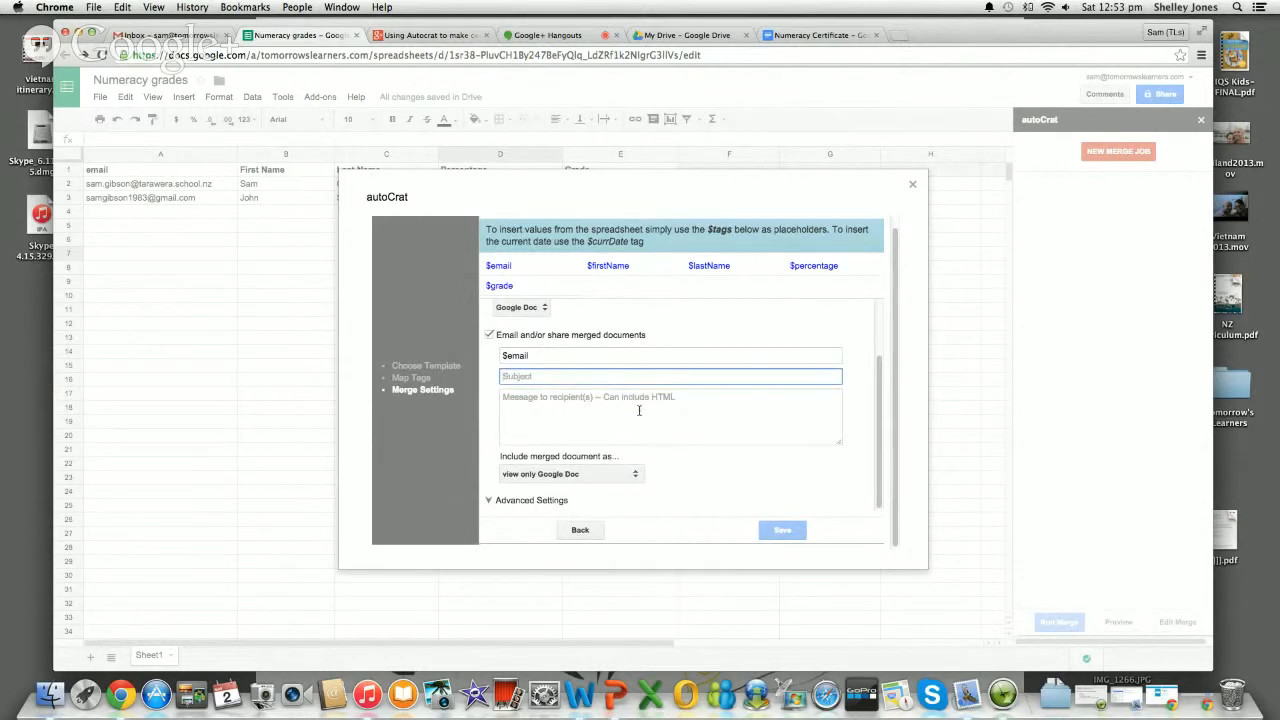
pyautogui.write('Numeracy Certificates')
pyautogui.click(880, 418)
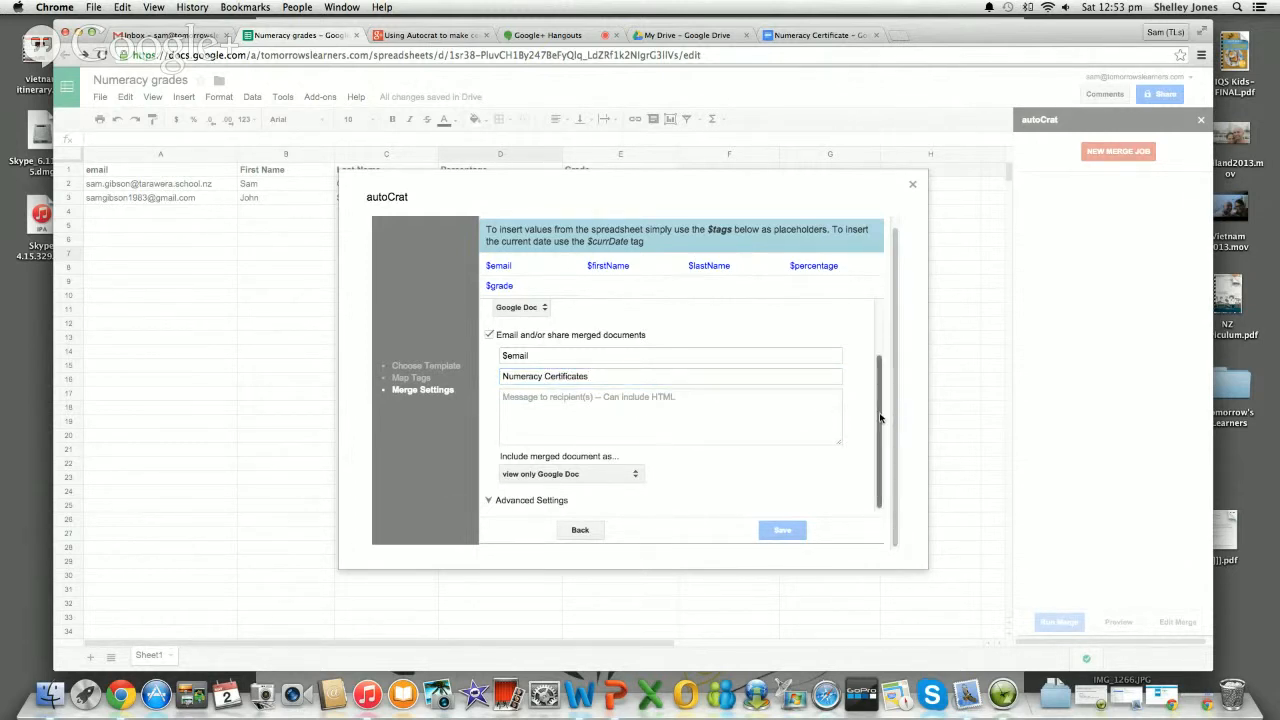
pyautogui.moveTo(896, 413); pyautogui.dragTo(899, 424)
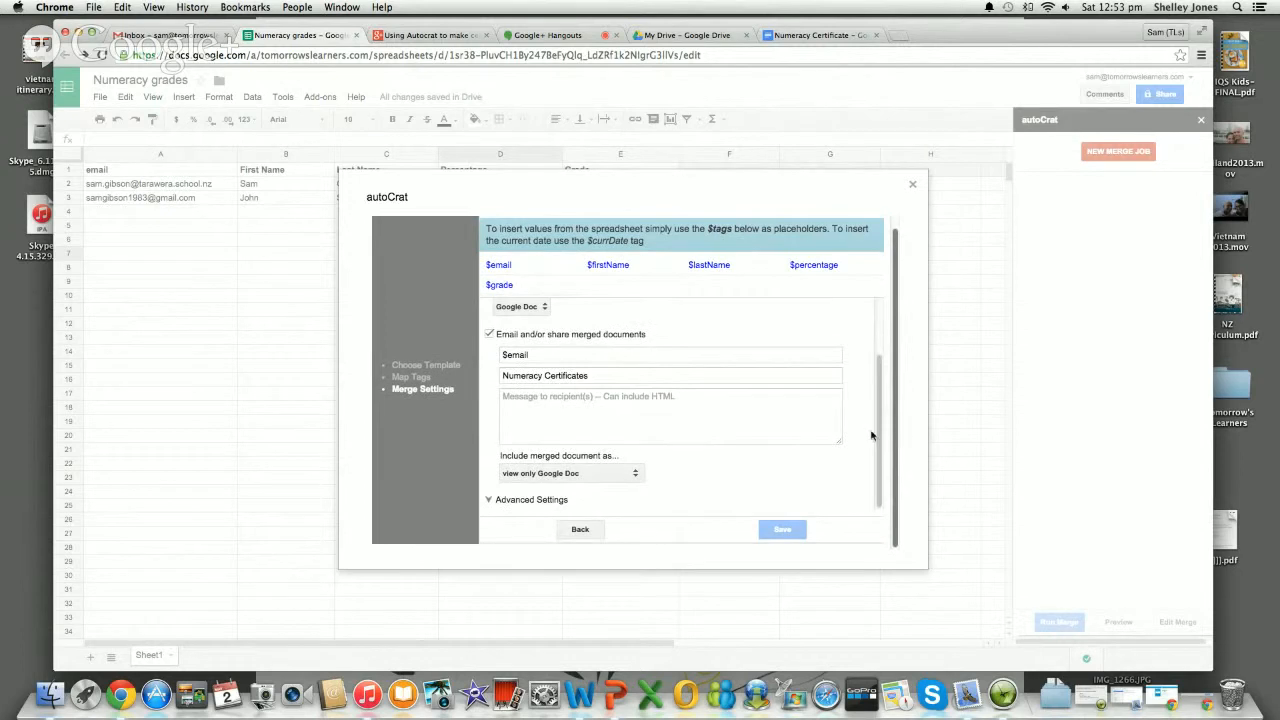
pyautogui.click(613, 475)
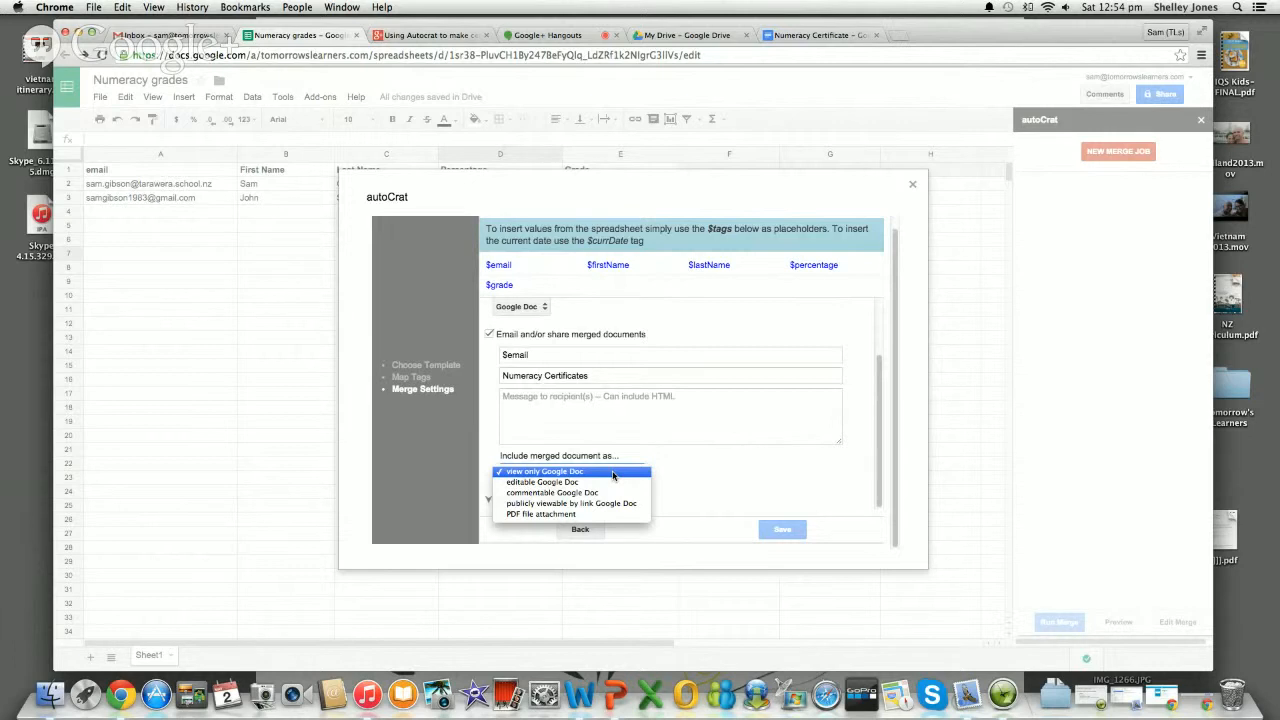
pyautogui.click(613, 472)
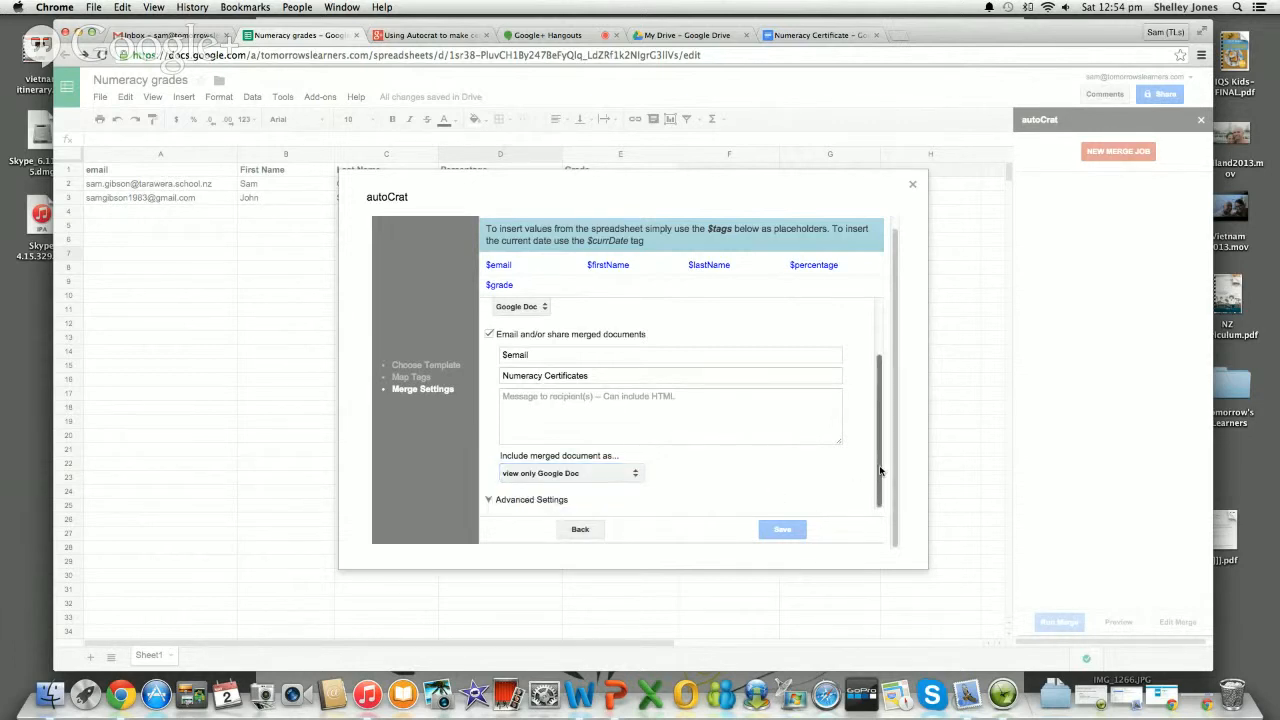
# Remove the space before $firstName in the file naming convention and save the merge settings
pyautogui.moveTo(880, 471); pyautogui.dragTo(887, 372)
pyautogui.click(579, 337)
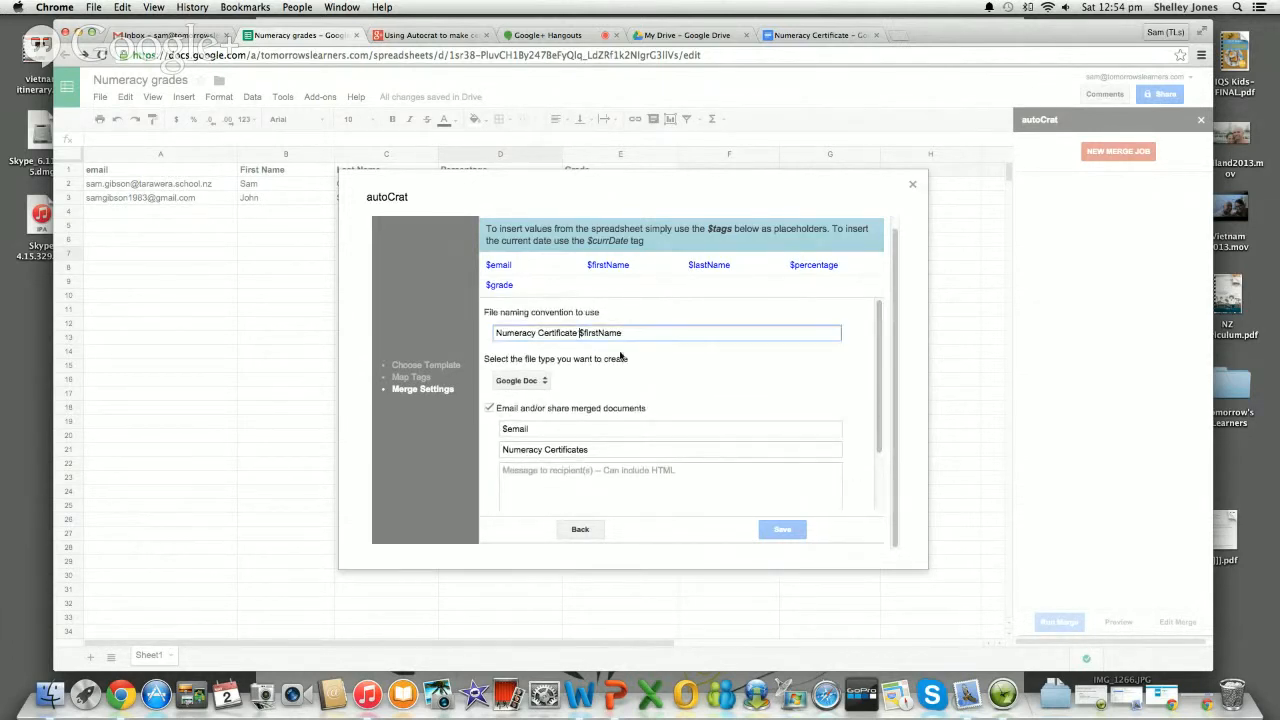
pyautogui.press('BackSpace')
pyautogui.click(791, 533)
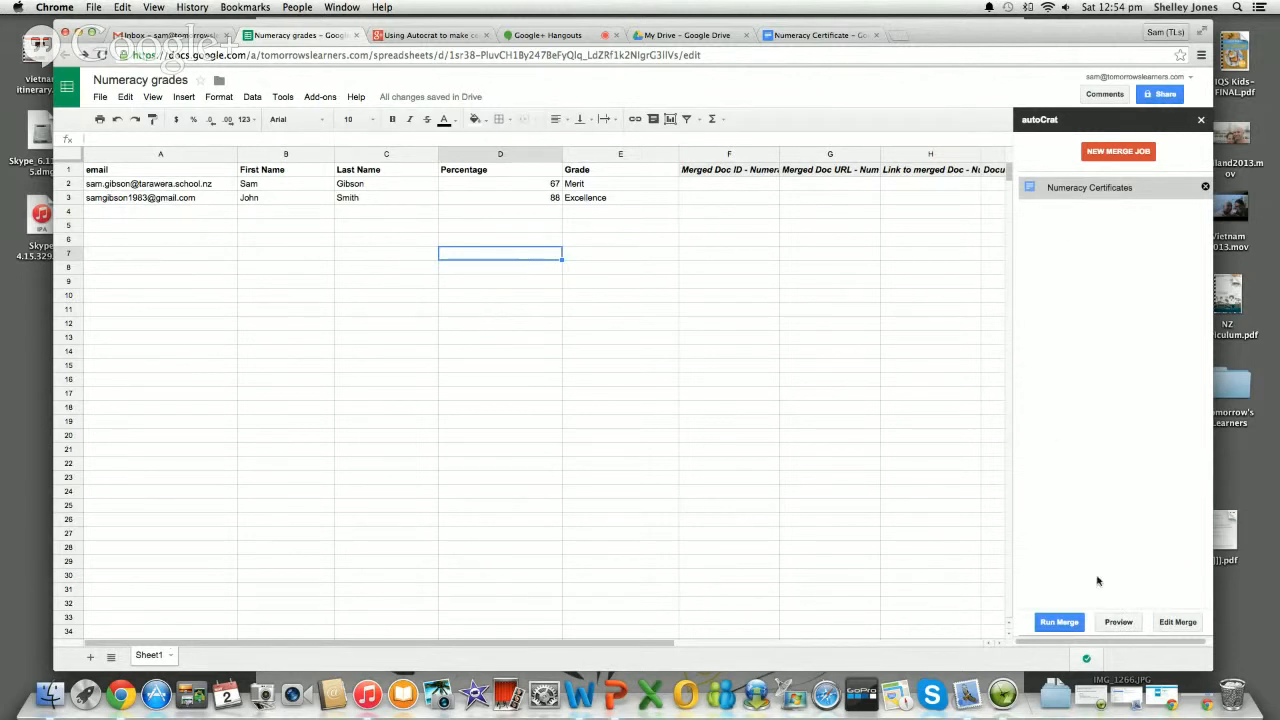
# Run the Numeracy Certificates merge, dismiss the status report and close autoCrat
pyautogui.click(1062, 624)
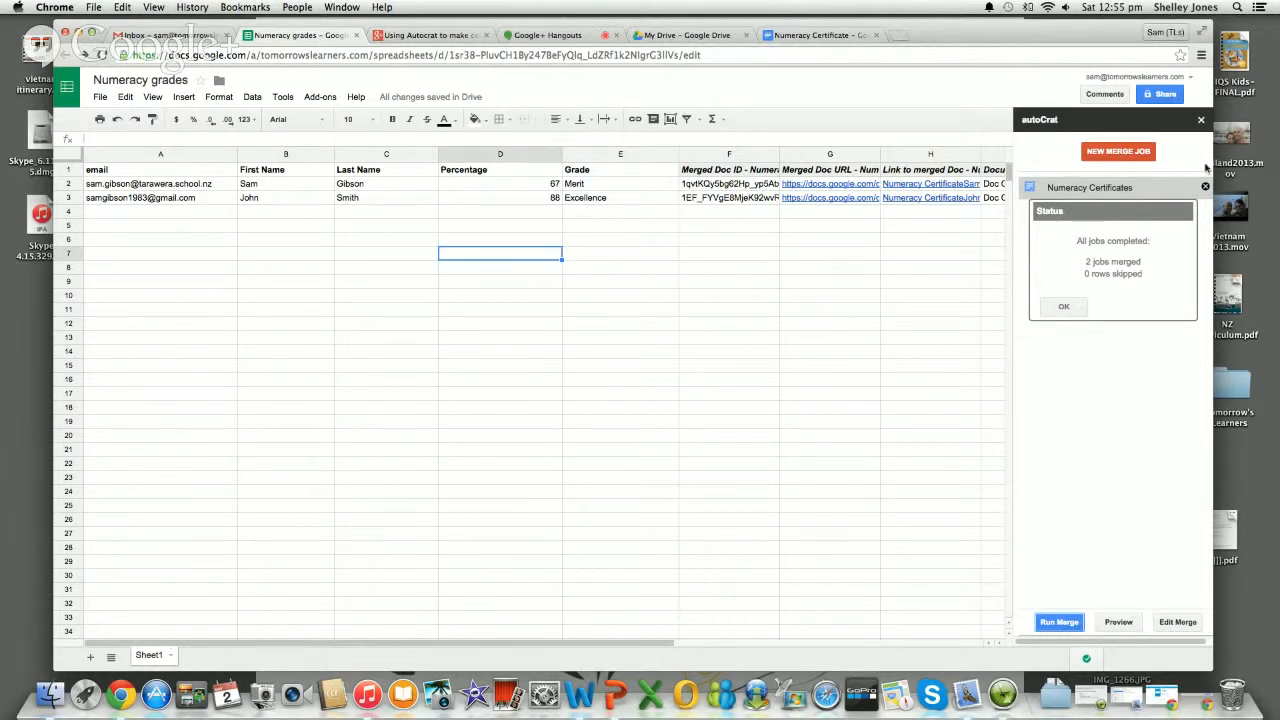
pyautogui.click(1064, 307)
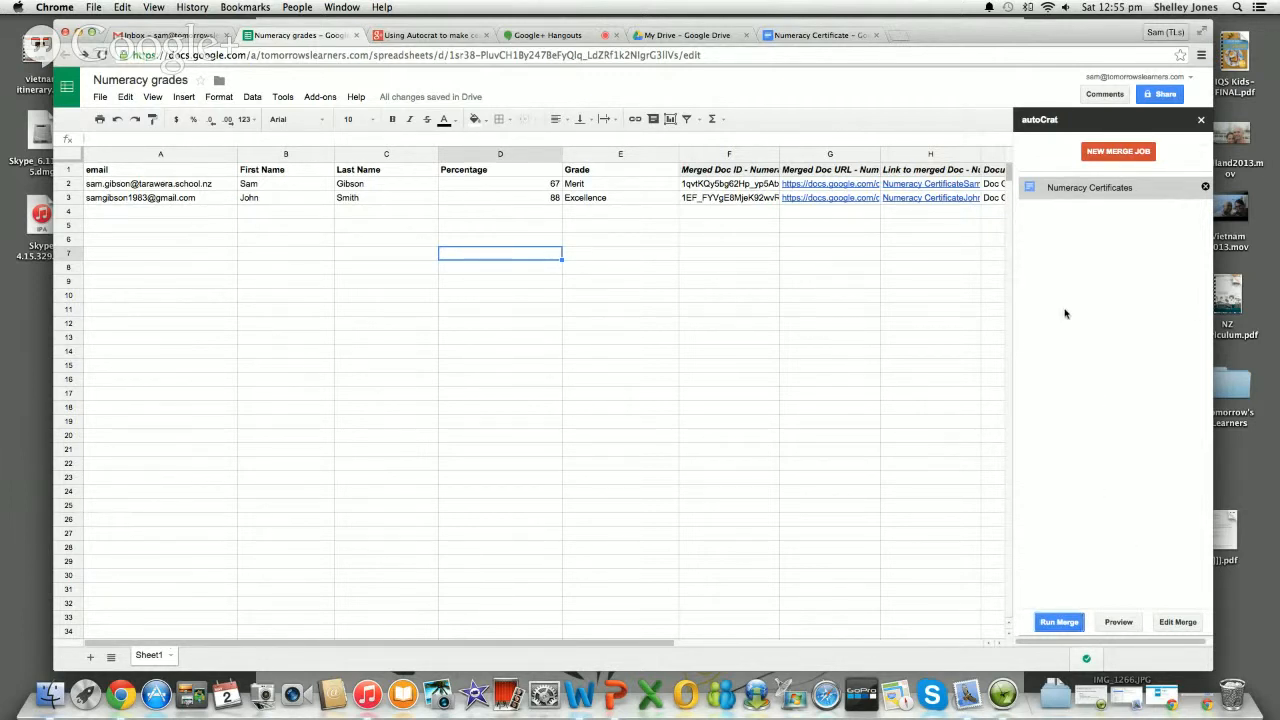
pyautogui.click(1202, 122)
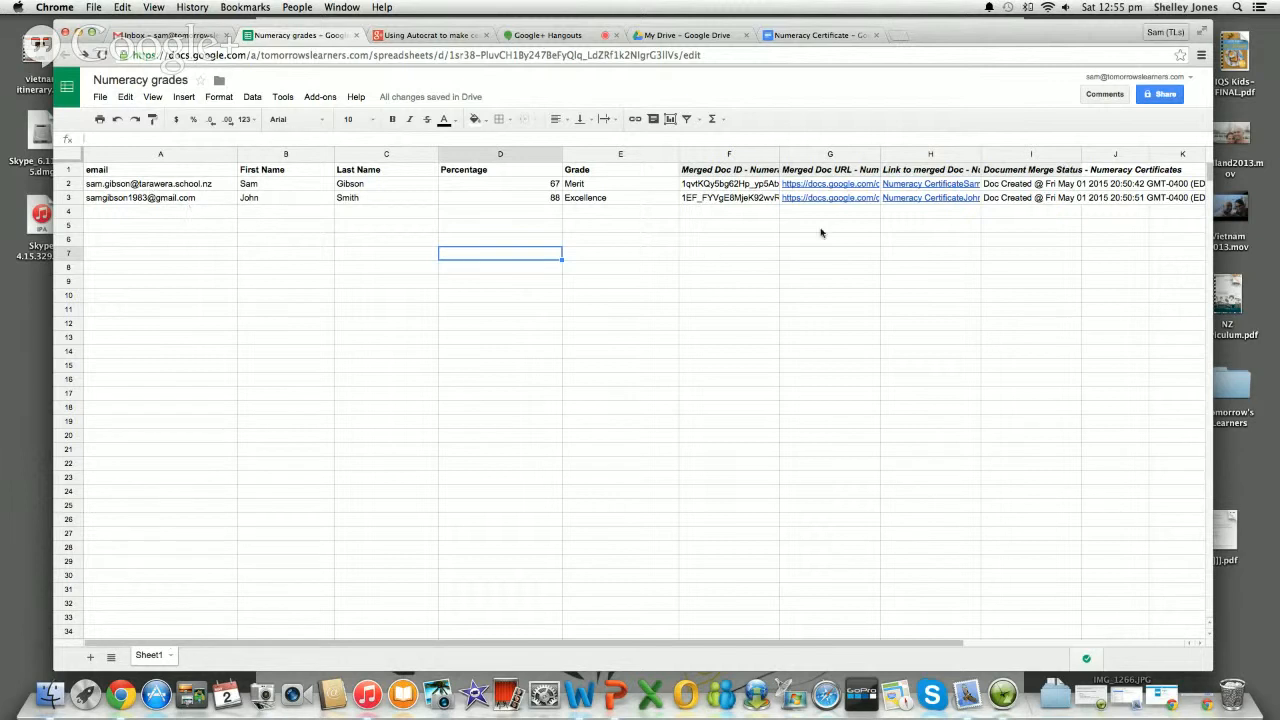
# Open the merged certificate linked in row 2 of the sheet
pyautogui.click(910, 188)
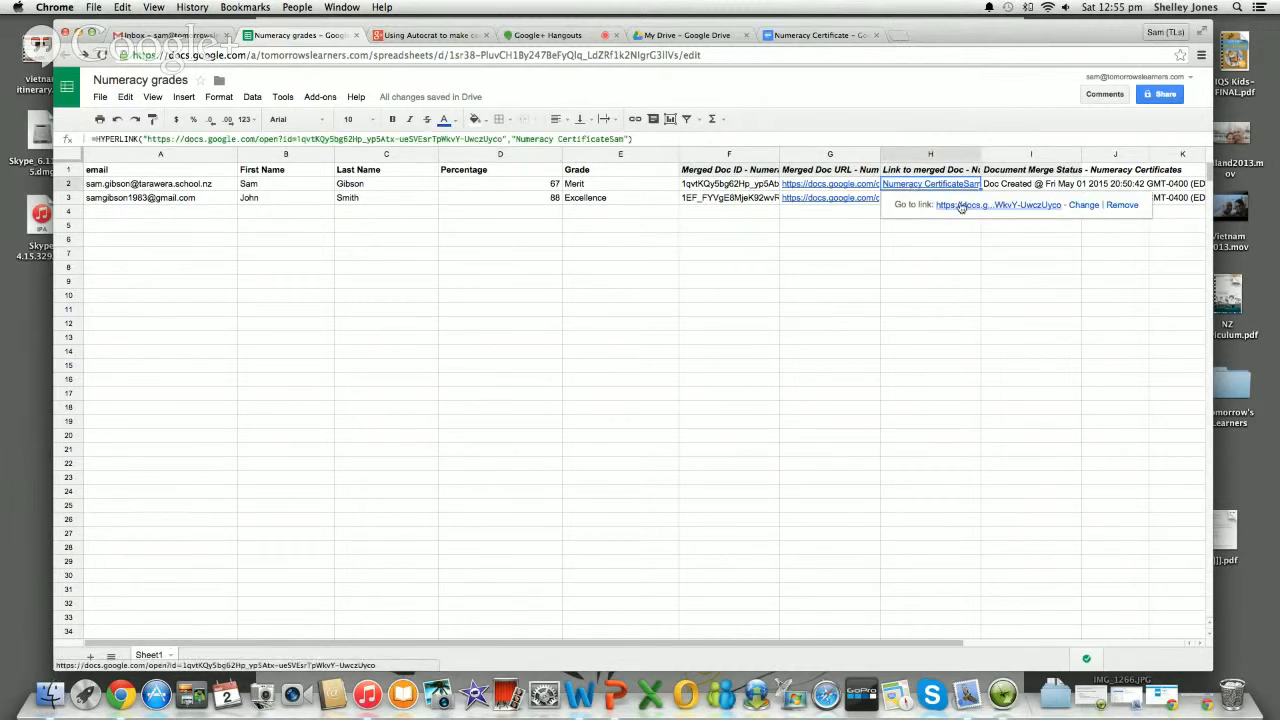
pyautogui.click(960, 205)
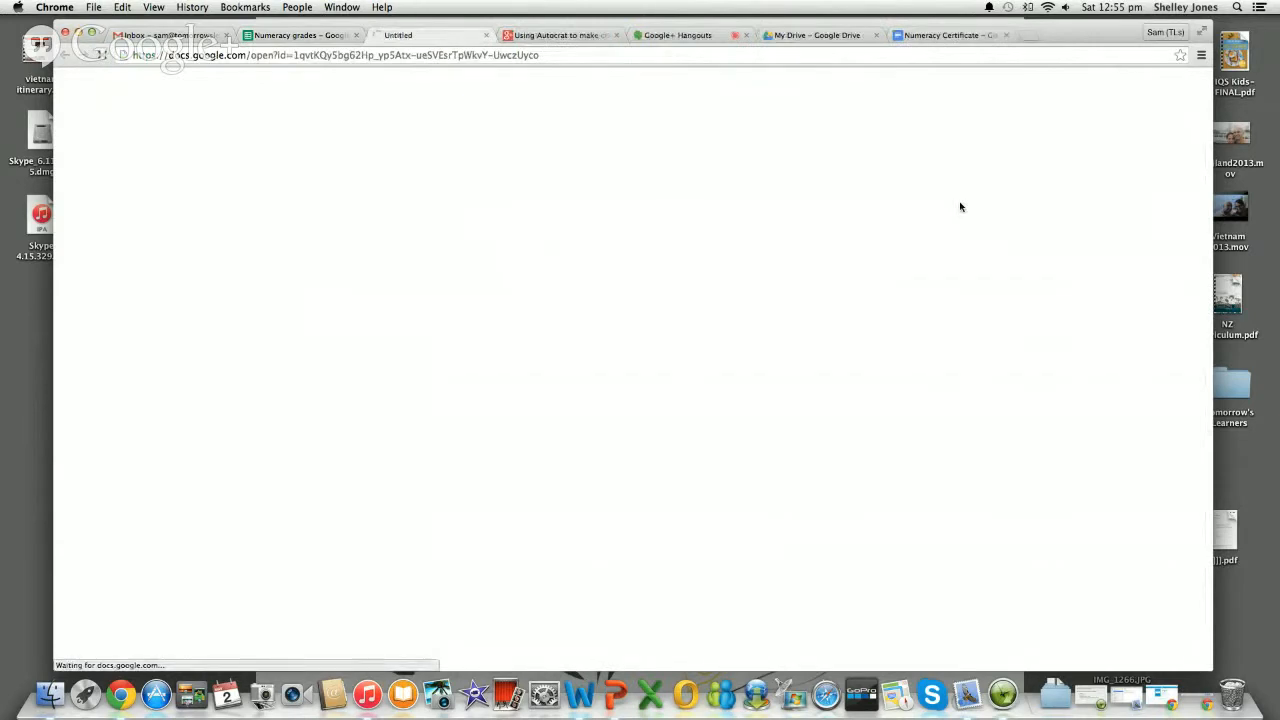